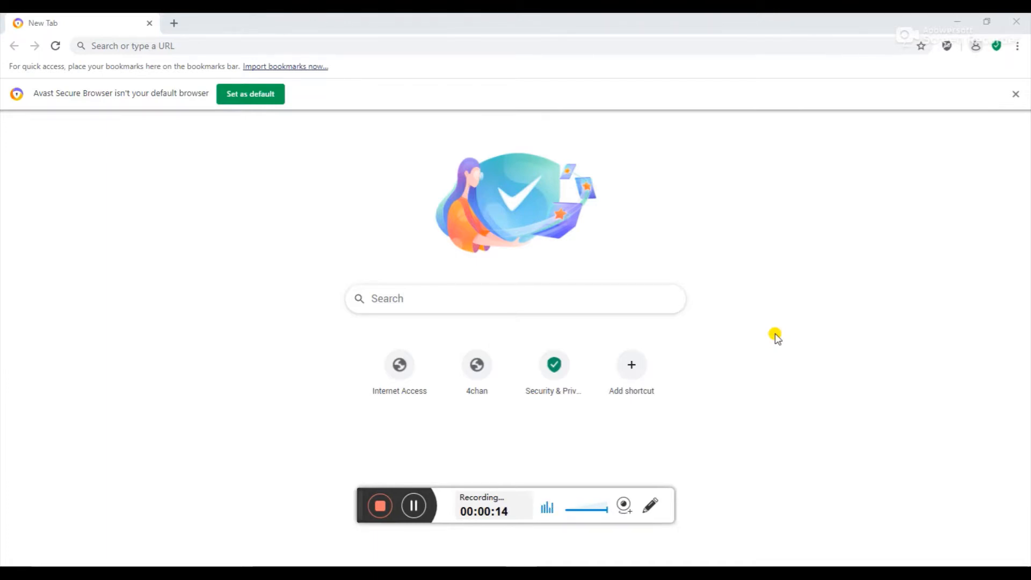
Load the router admin at 192.168.1.1 and sign in with the filled-in credentials
click(342, 46)
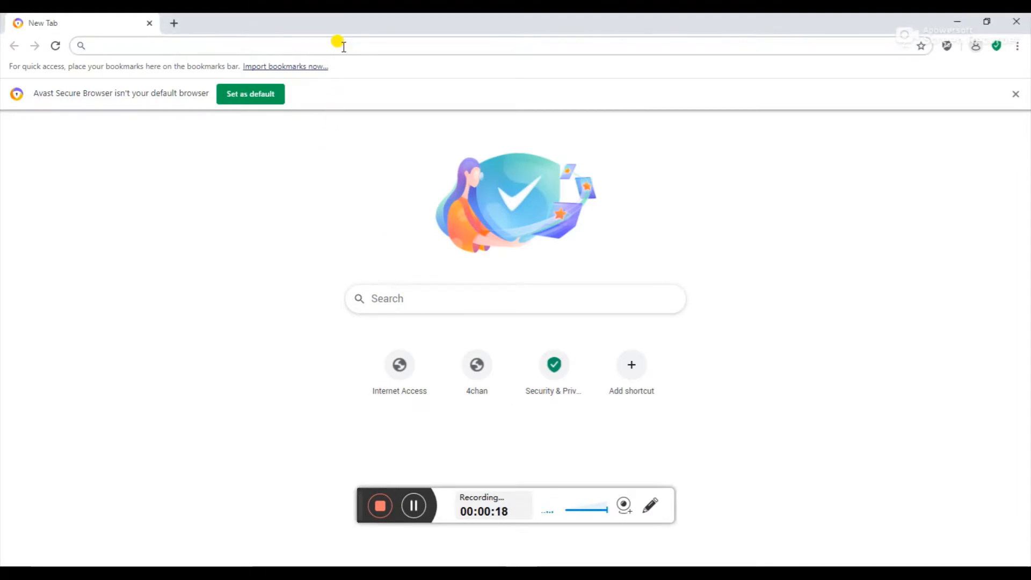
text(192.16)
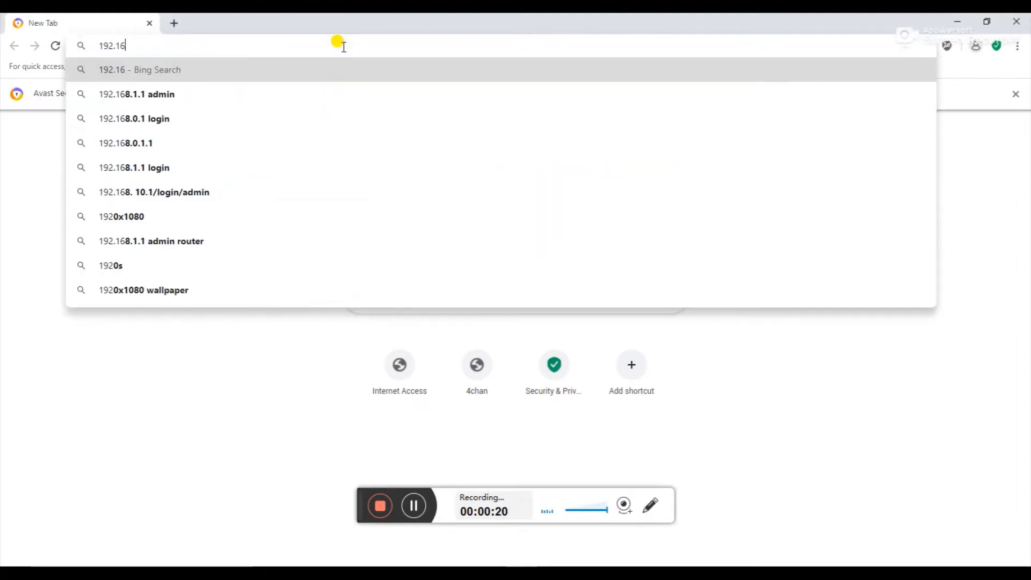
text(8.1.1)
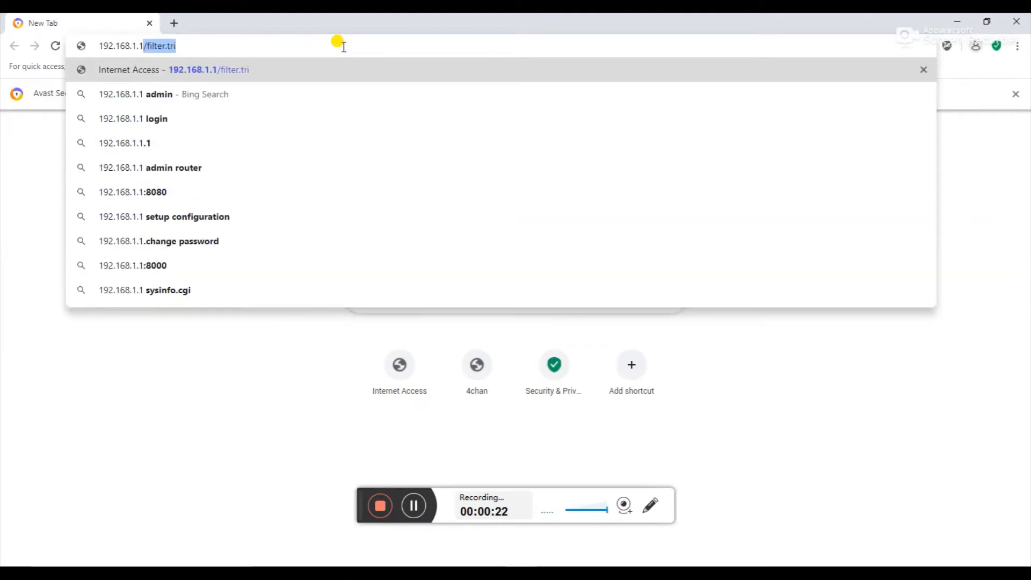
key(Delete)
key(Return)
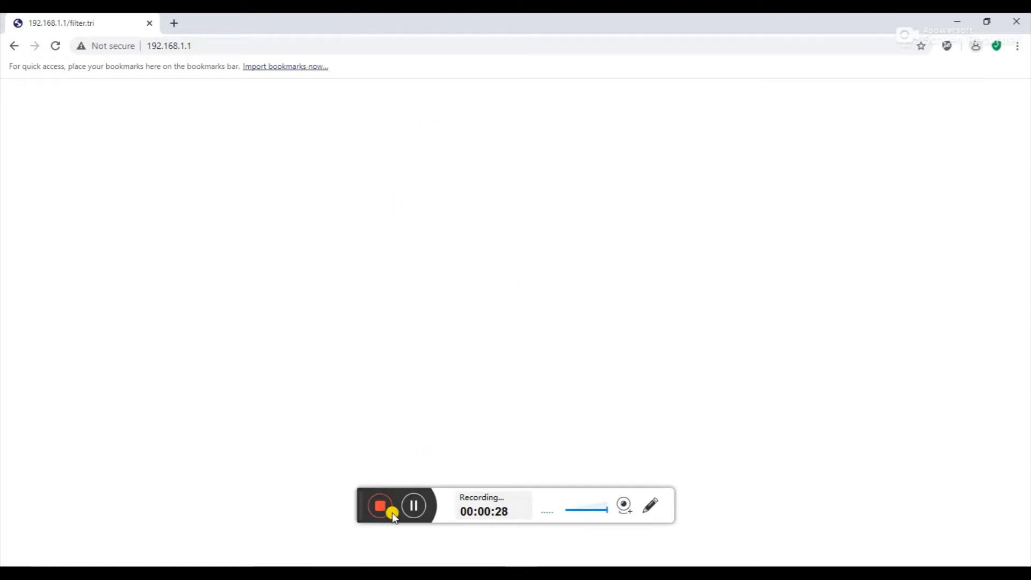
click(413, 505)
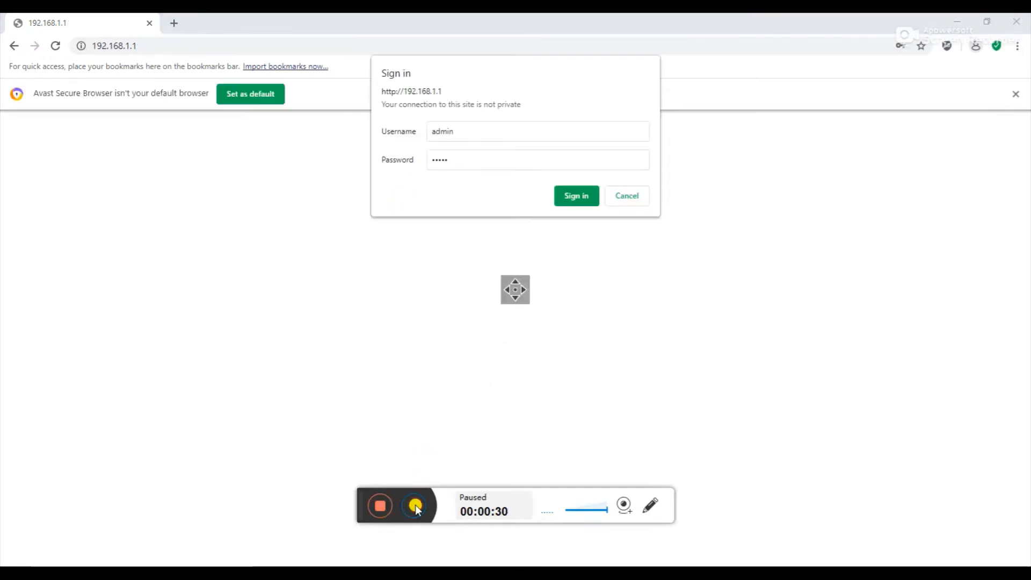
click(412, 505)
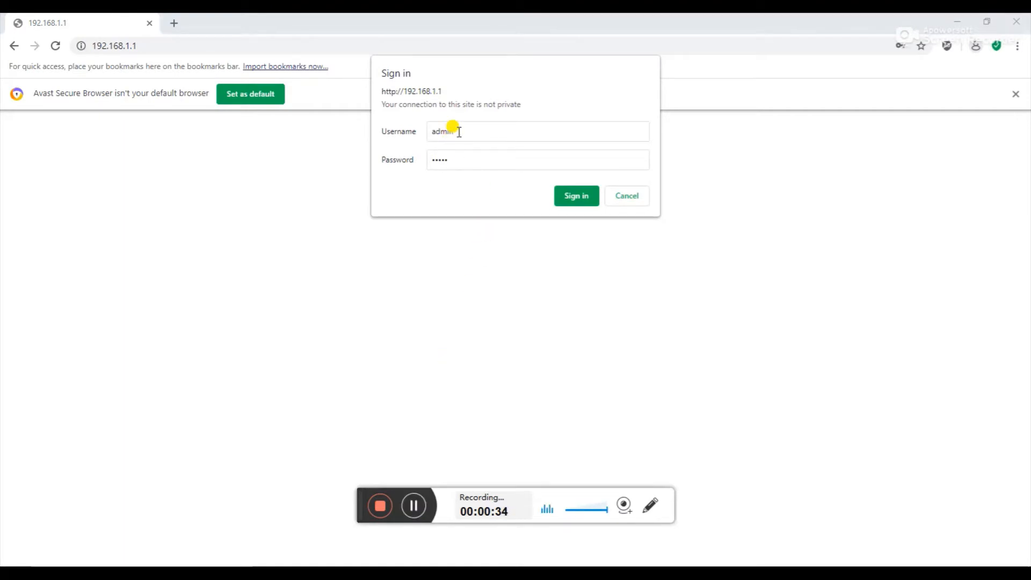
click(578, 197)
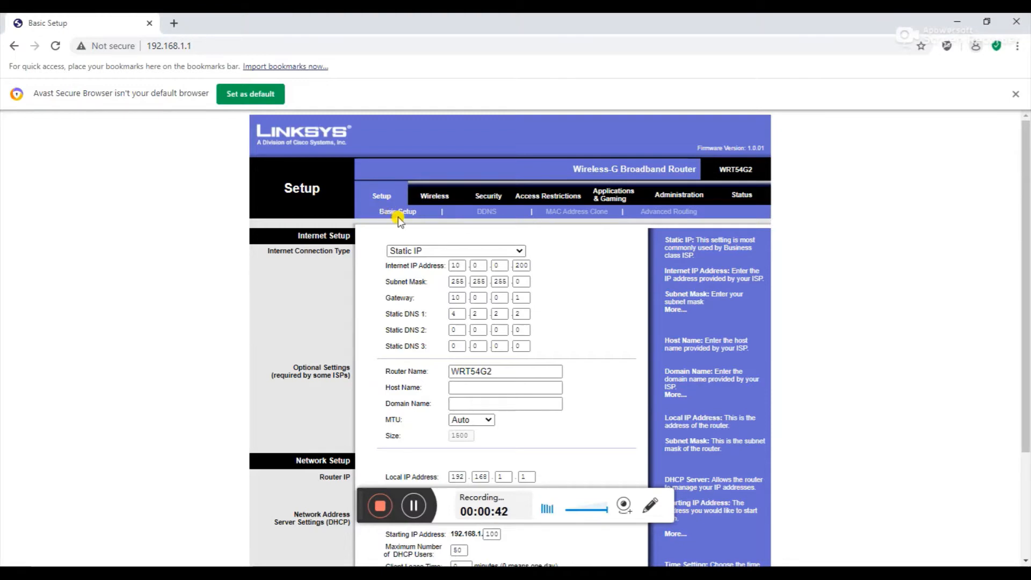
Keep the Internet connection type as Static IP and select the first Internet IP box
scroll(460, 230, down, 3)
scroll(430, 275, up, 3)
click(454, 250)
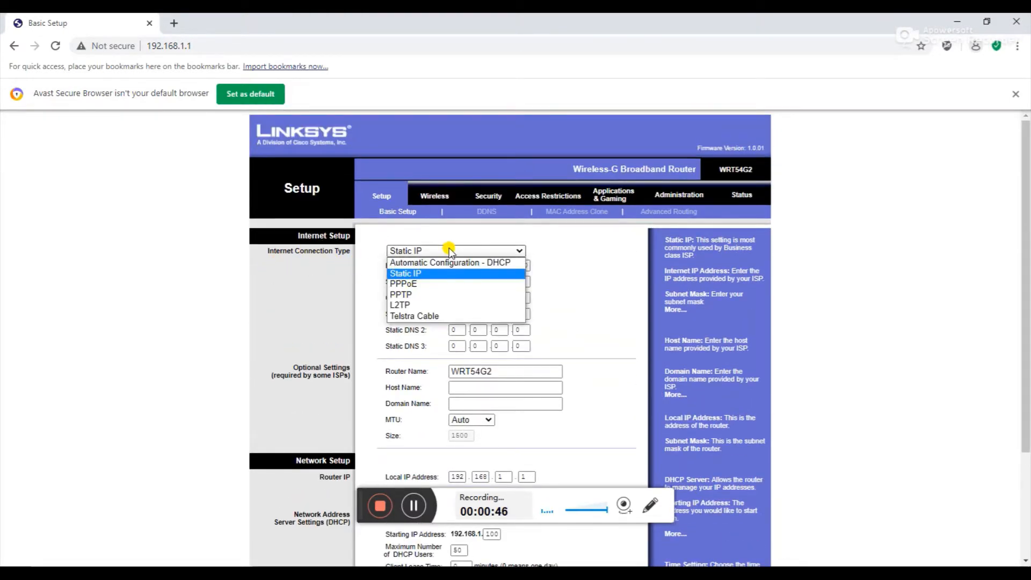
click(433, 274)
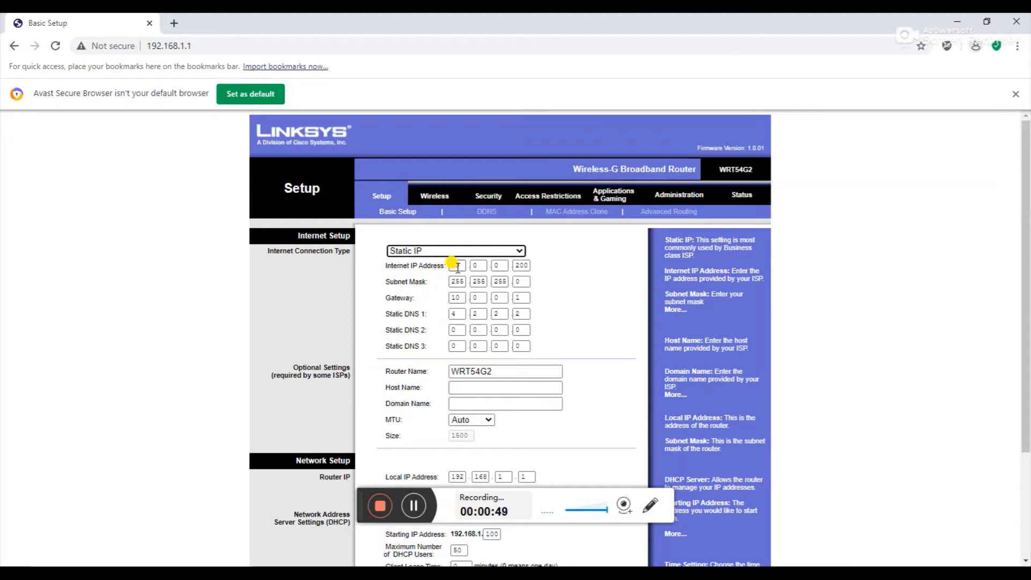
double_click(454, 266)
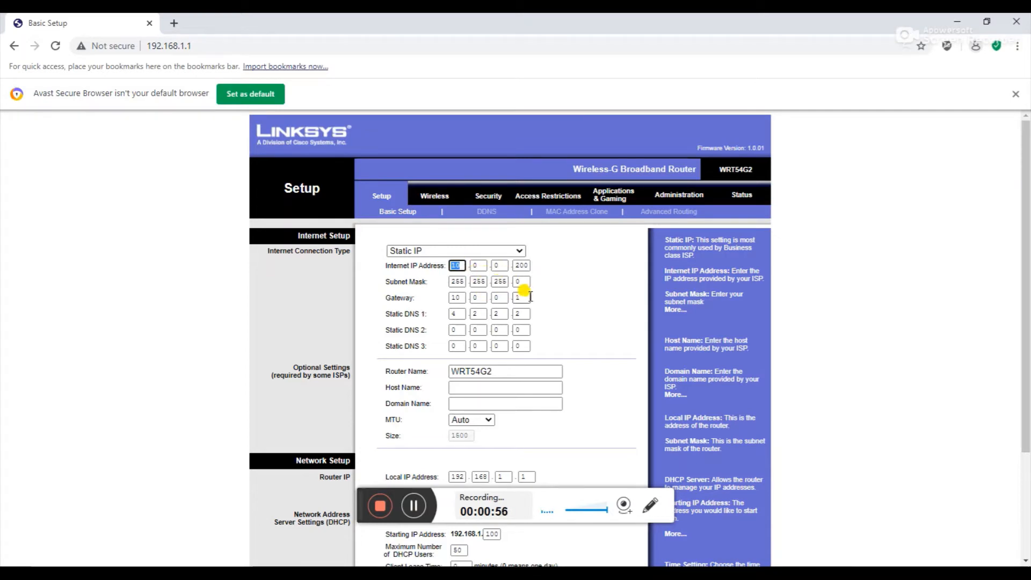
scroll(524, 328, down, 1)
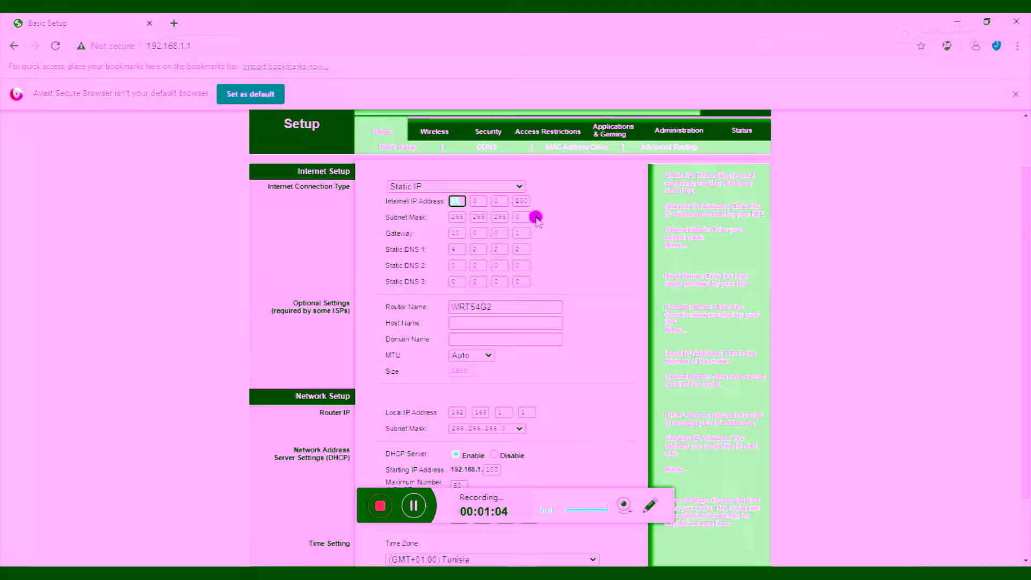
drag(456, 228, 530, 245)
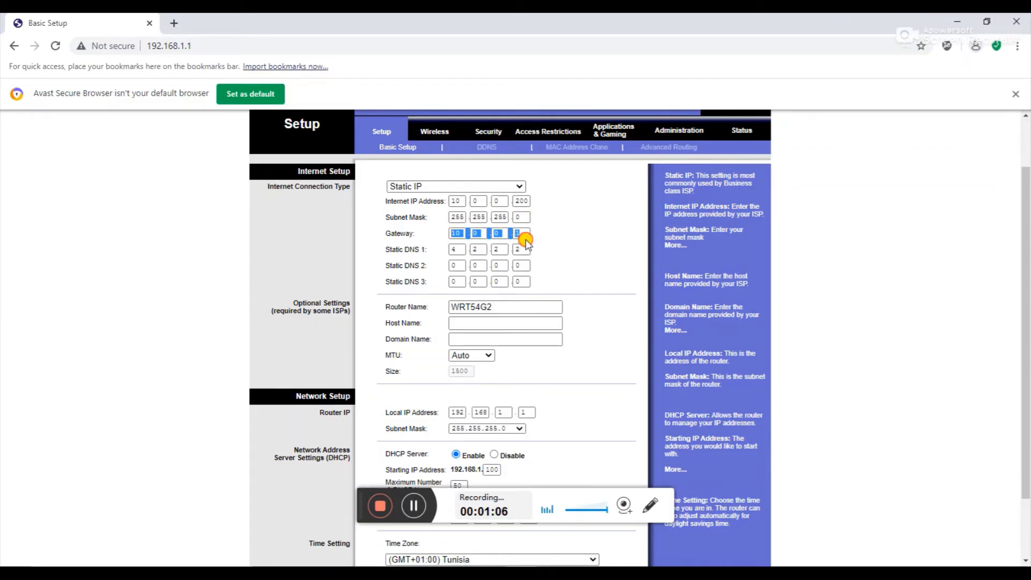
click(478, 232)
click(456, 249)
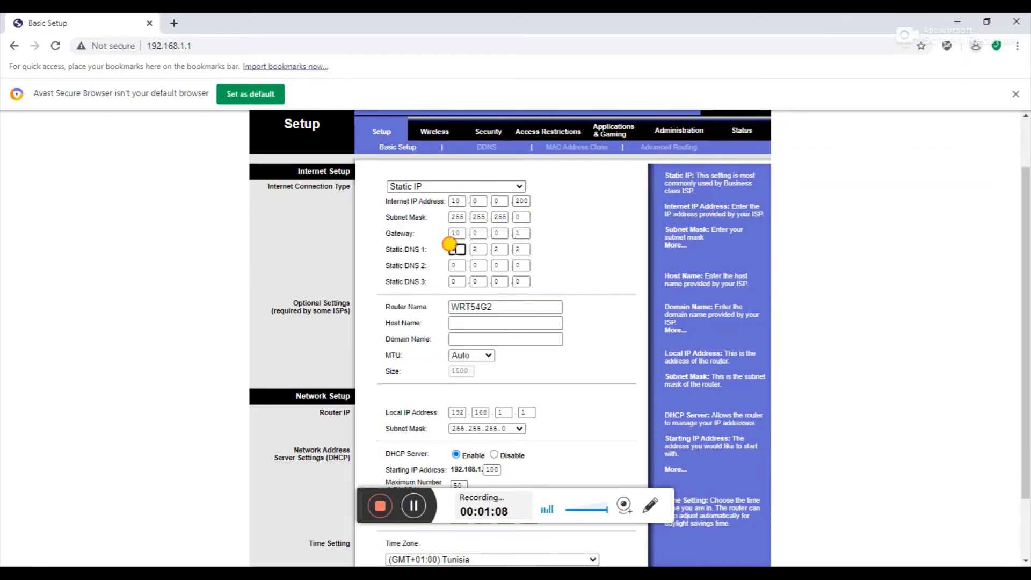
scroll(616, 283, down, 2)
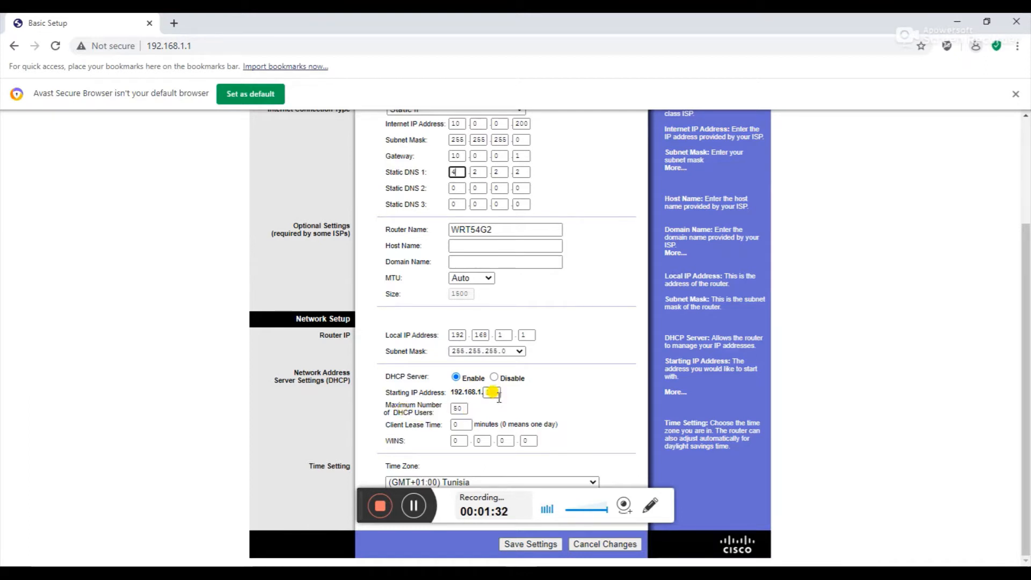
click(460, 408)
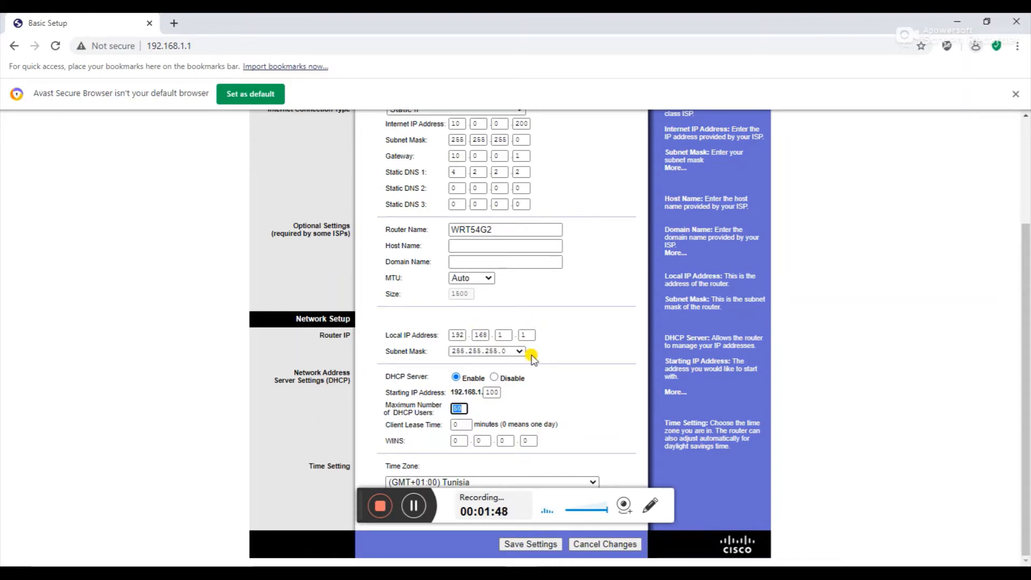
Highlight the static IP address rows on Basic Setup, then clear the highlight
scroll(532, 357, up, 1)
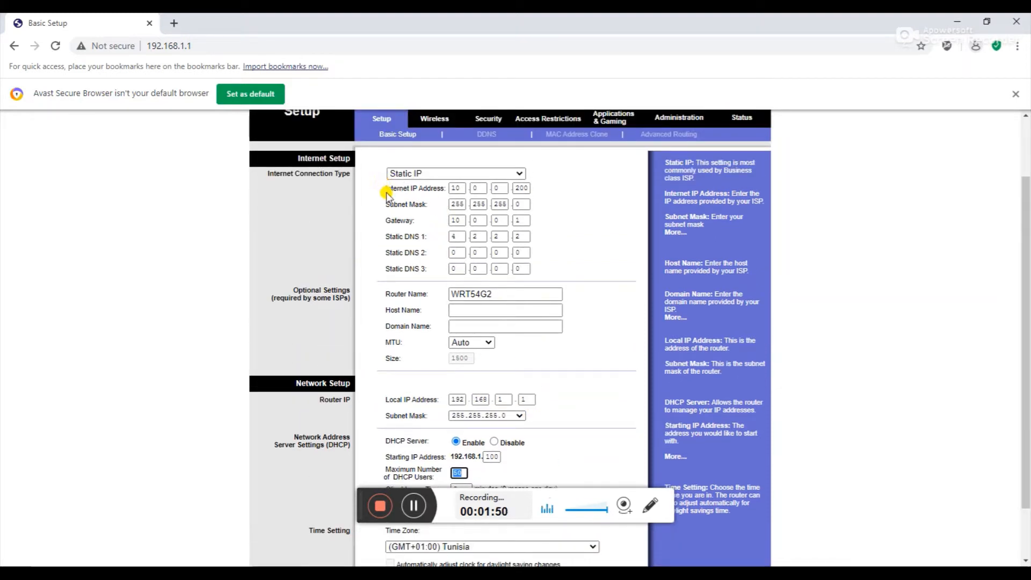
drag(385, 192, 538, 268)
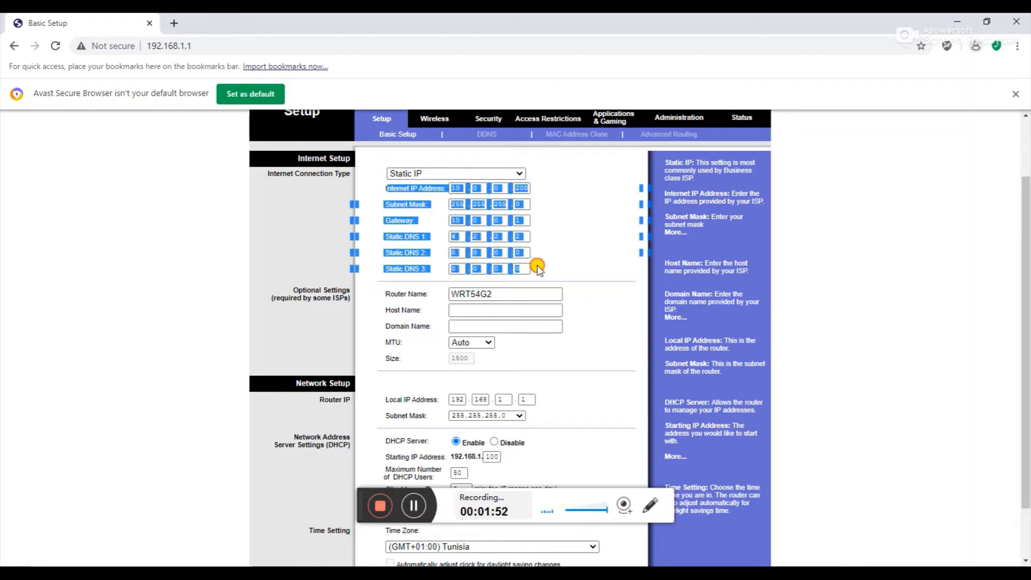
scroll(583, 302, down, 2)
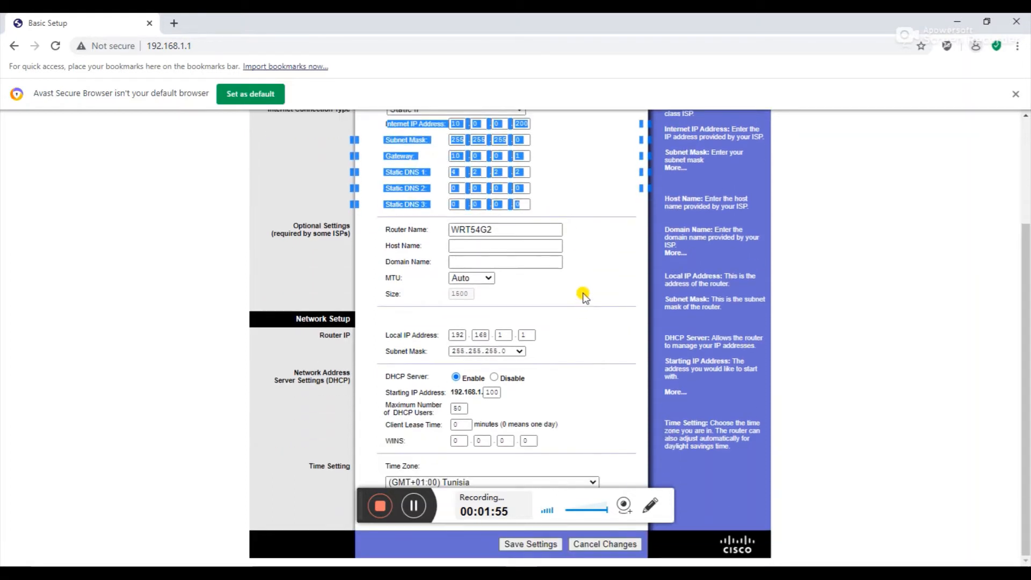
scroll(582, 292, up, 2)
click(376, 211)
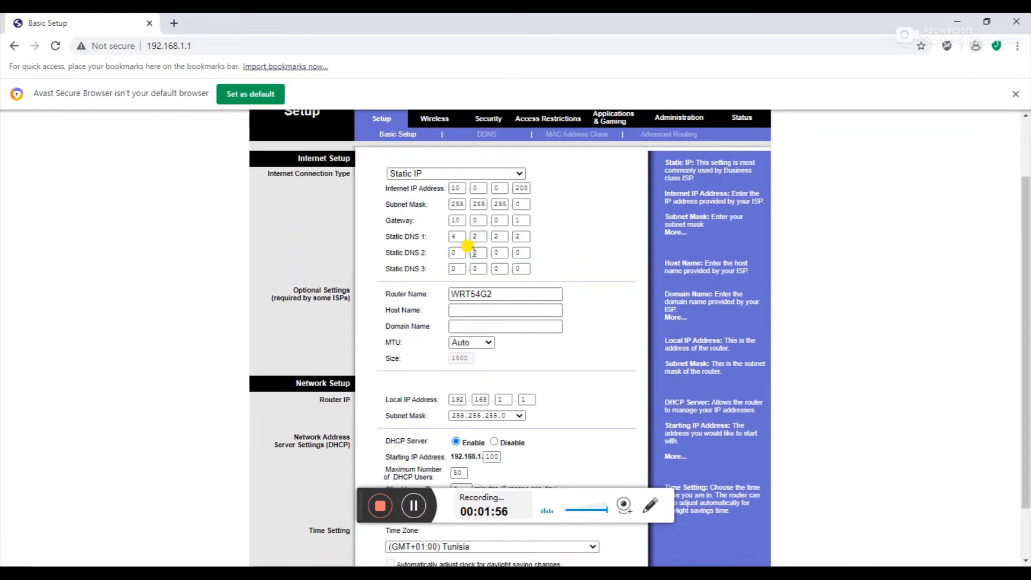
Return to the top of the Setup page and go to Access Restrictions
scroll(483, 246, down, 1)
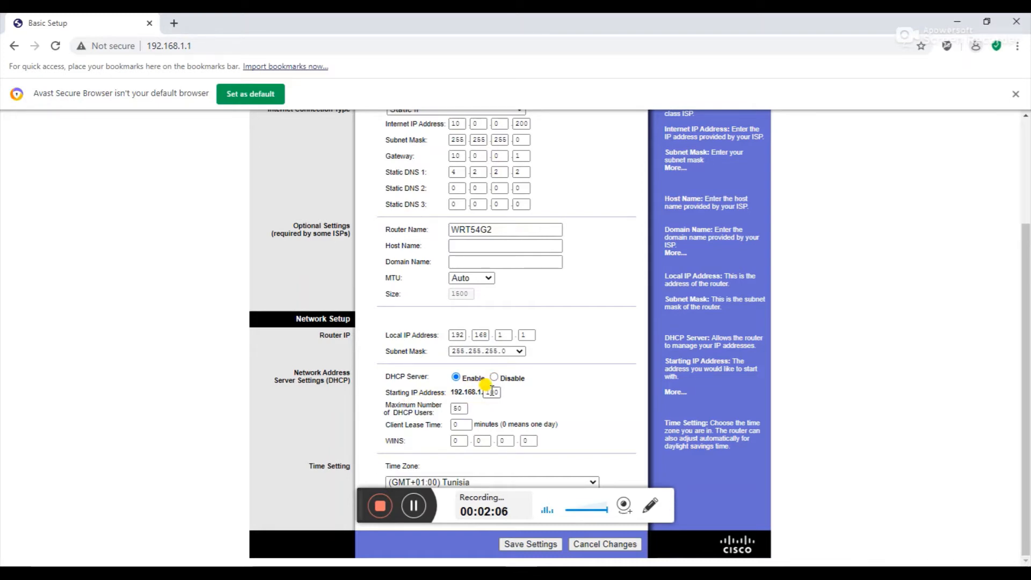
scroll(492, 392, up, 3)
scroll(492, 392, down, 1)
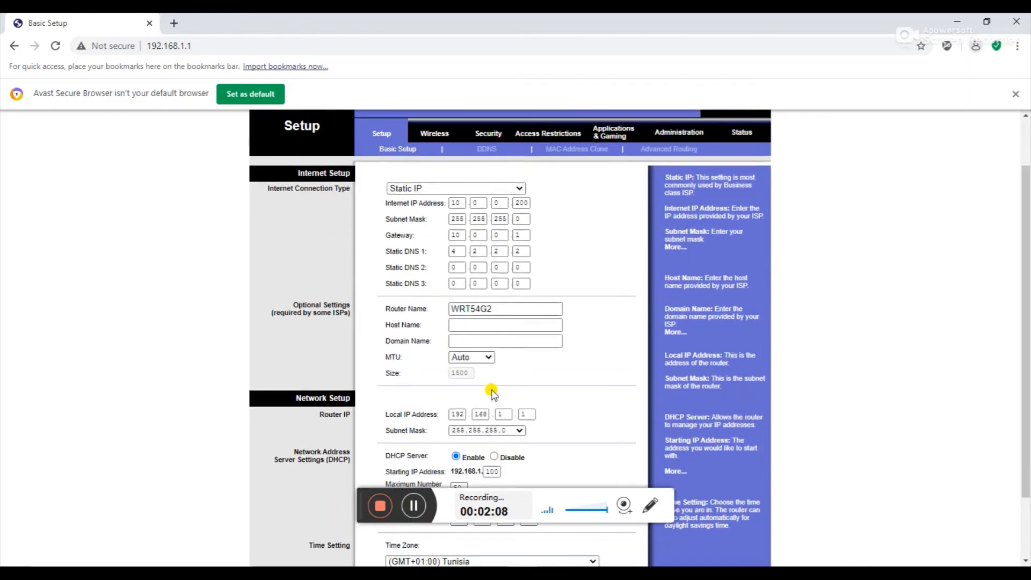
scroll(492, 392, up, 1)
click(551, 183)
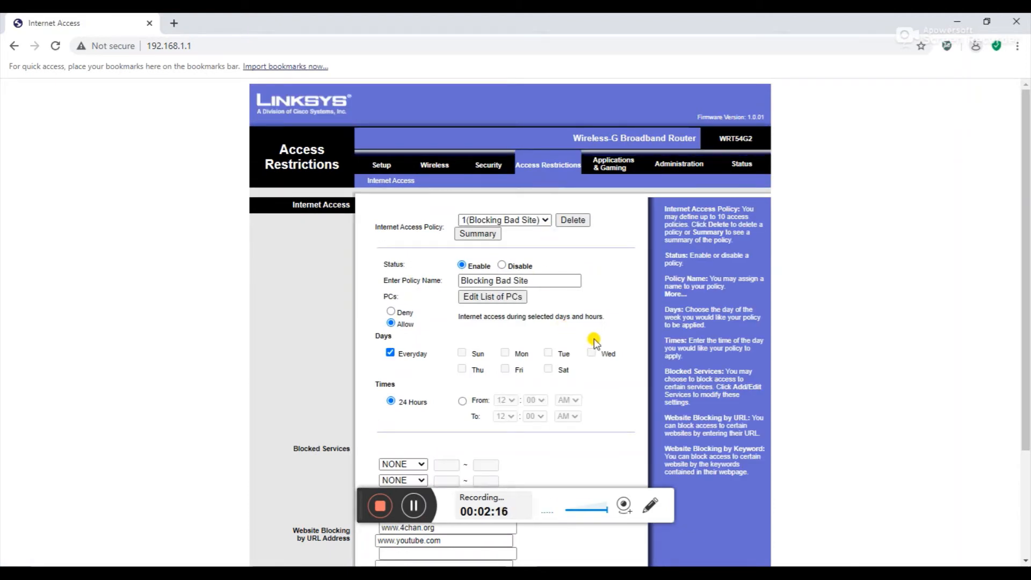
Open Internet Access restrictions and review the Blocking Bad Site policy's name, services and blocked sites
click(552, 167)
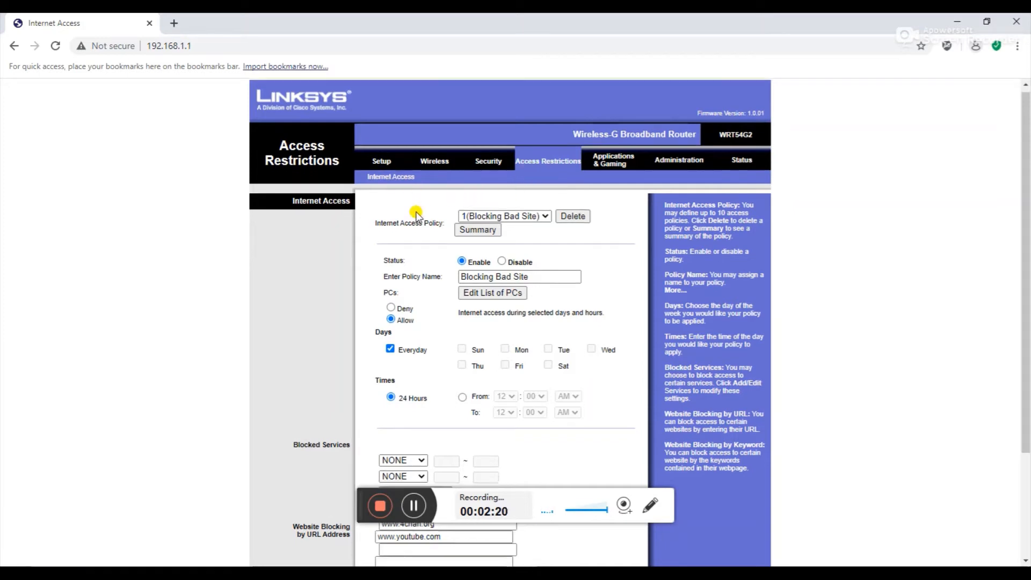
scroll(416, 215, down, 1)
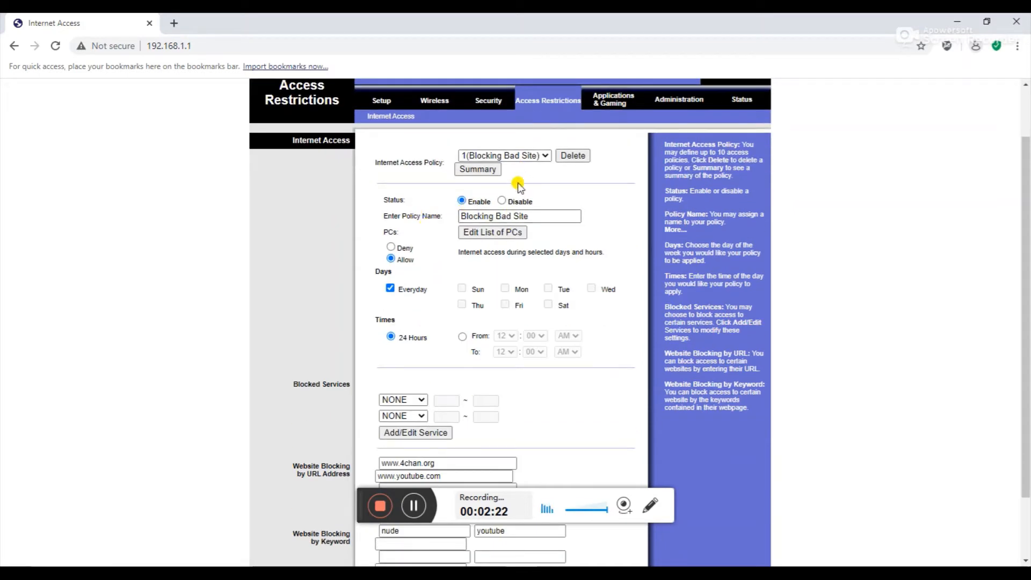
drag(548, 216, 461, 226)
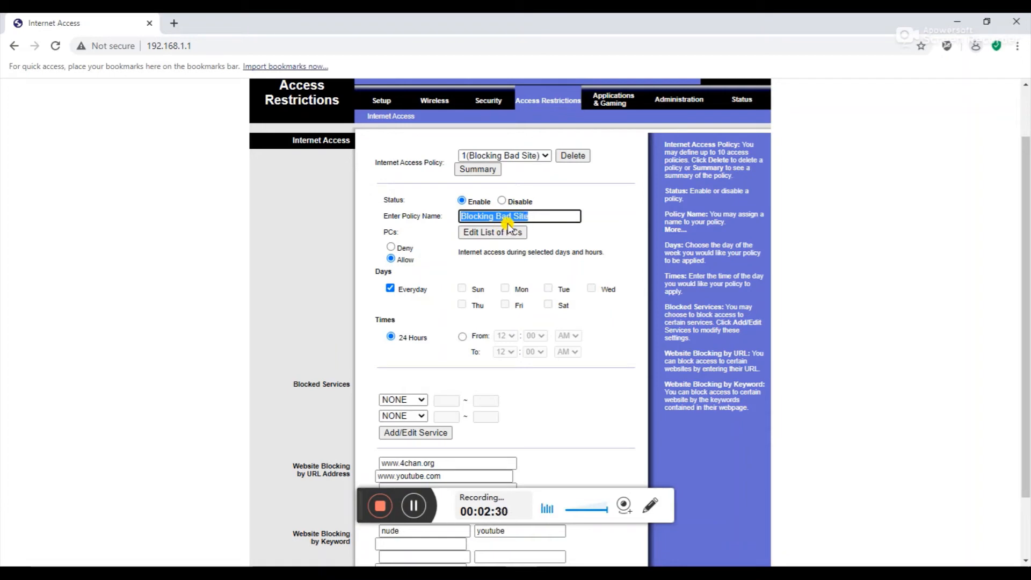
scroll(502, 237, down, 2)
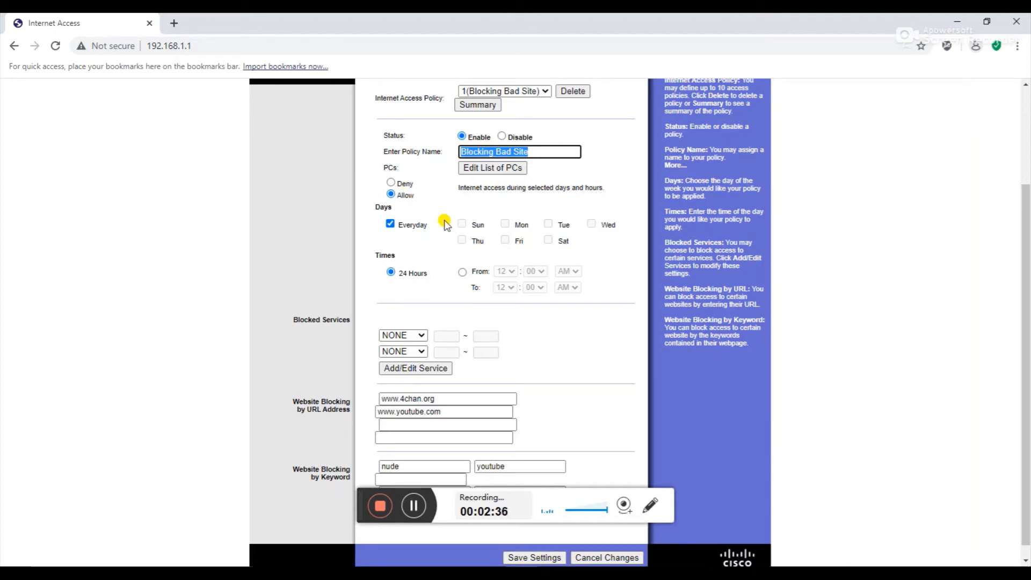
scroll(445, 225, down, 1)
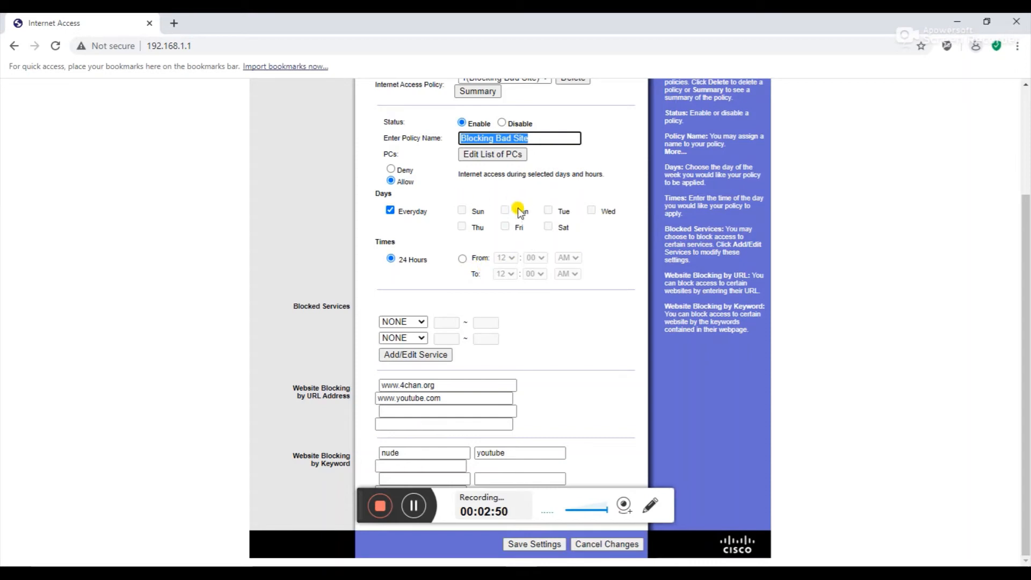
click(407, 323)
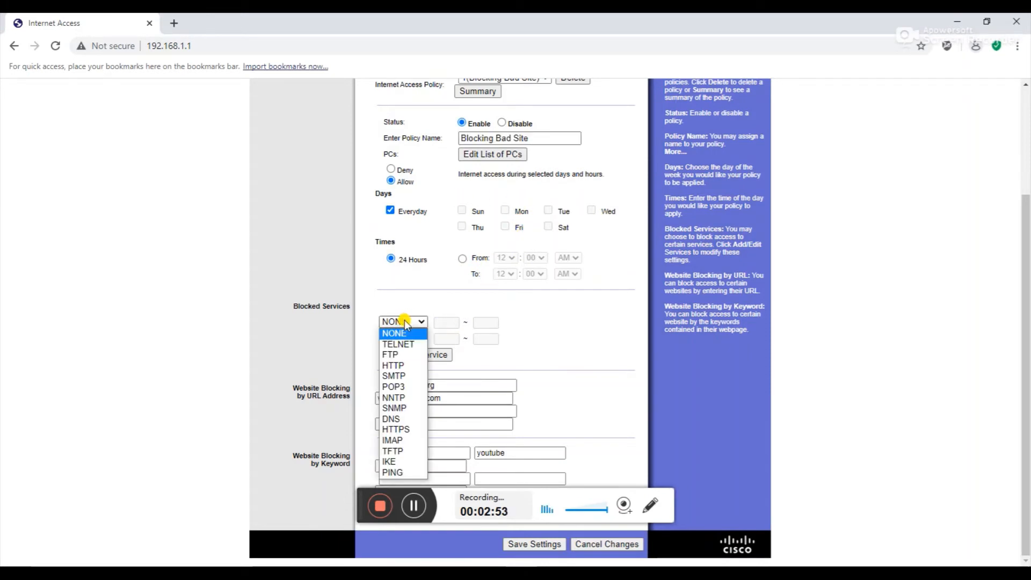
click(407, 366)
click(411, 338)
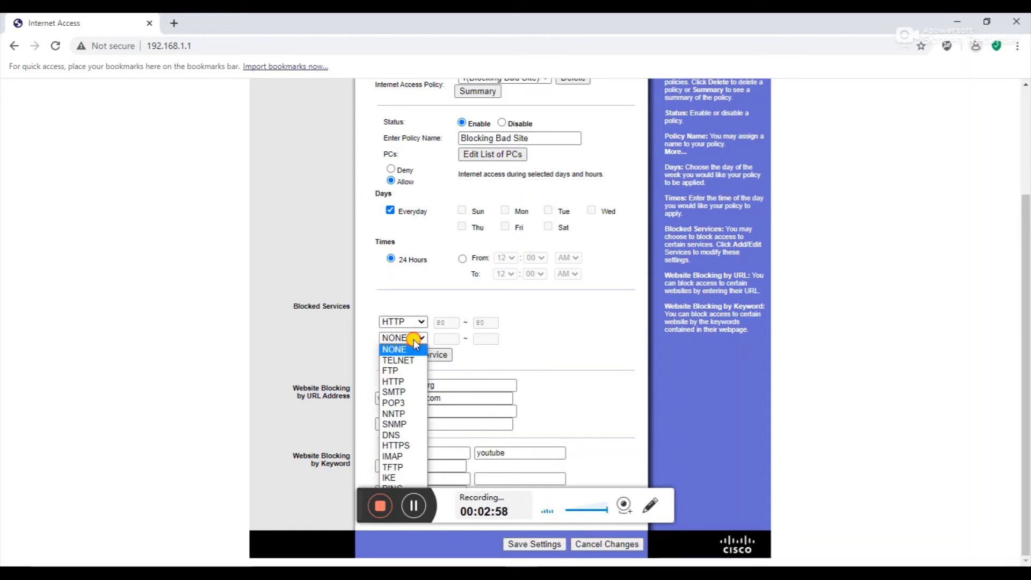
click(398, 446)
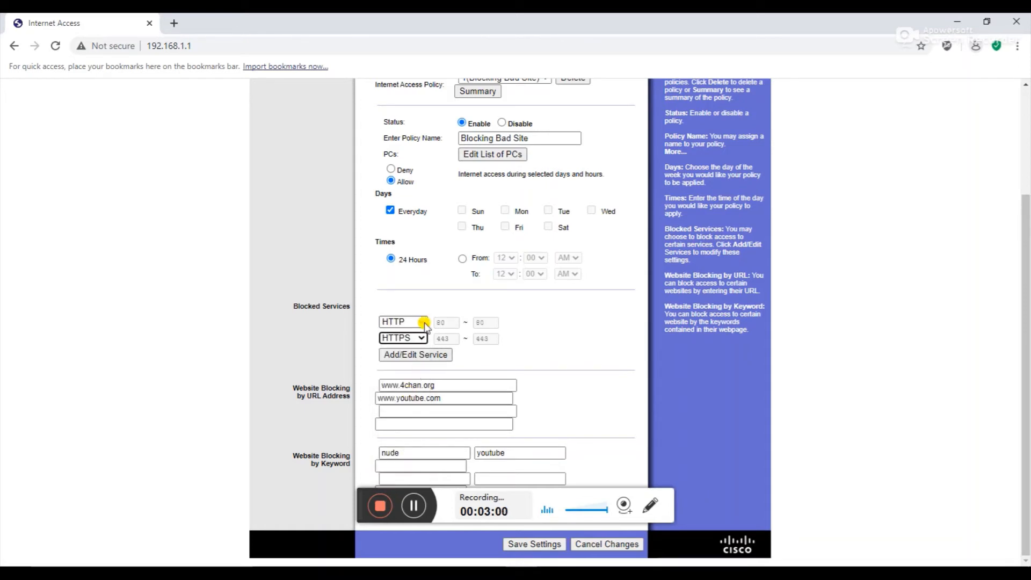
click(404, 322)
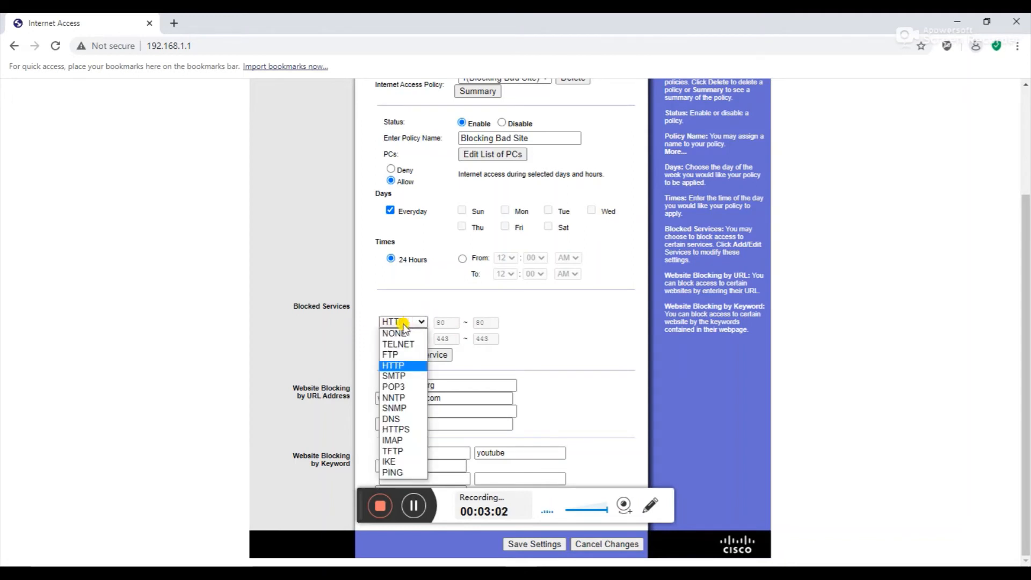
click(404, 333)
click(403, 338)
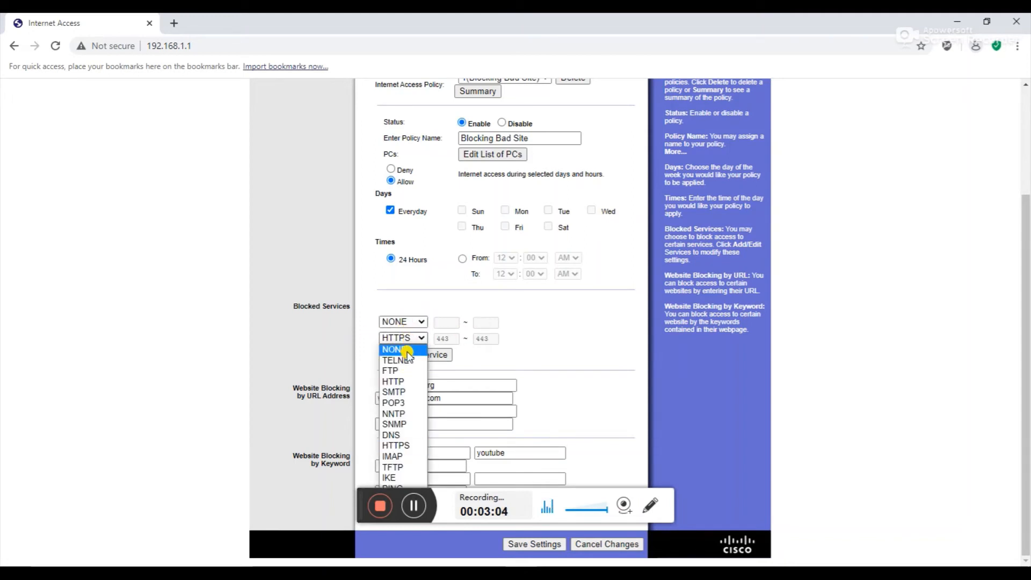
click(404, 349)
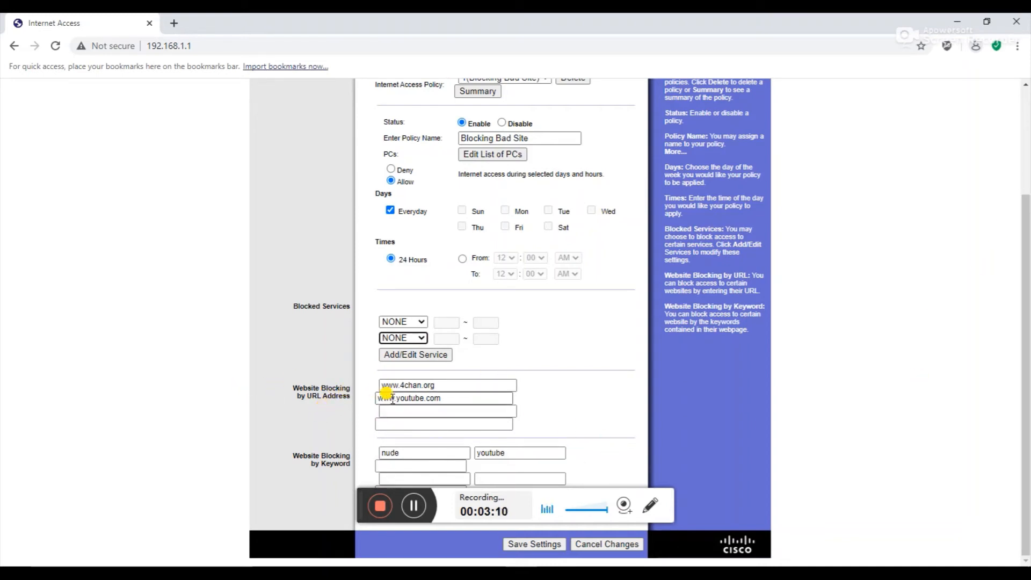
click(432, 386)
drag(429, 384, 371, 387)
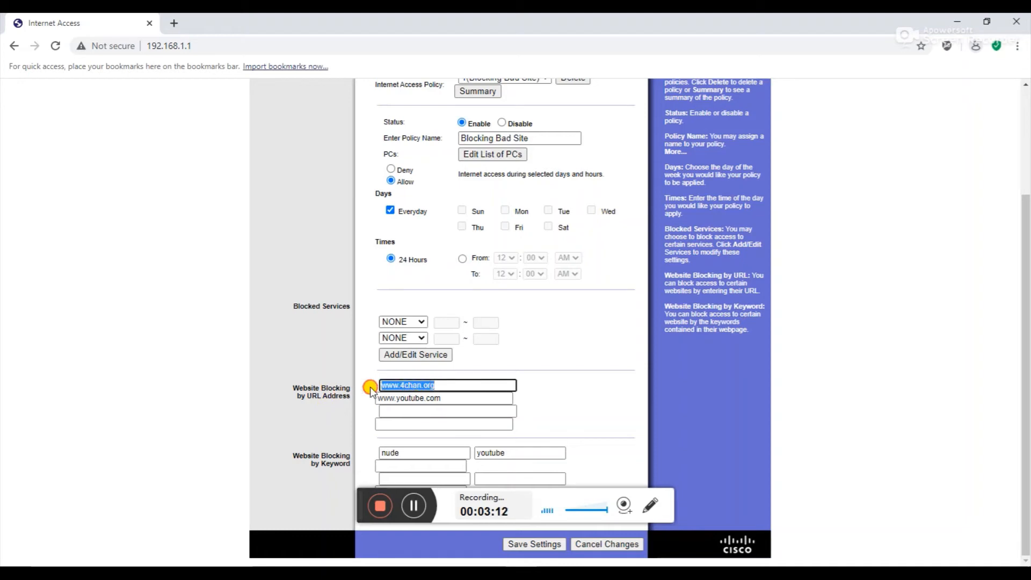
drag(442, 398, 378, 399)
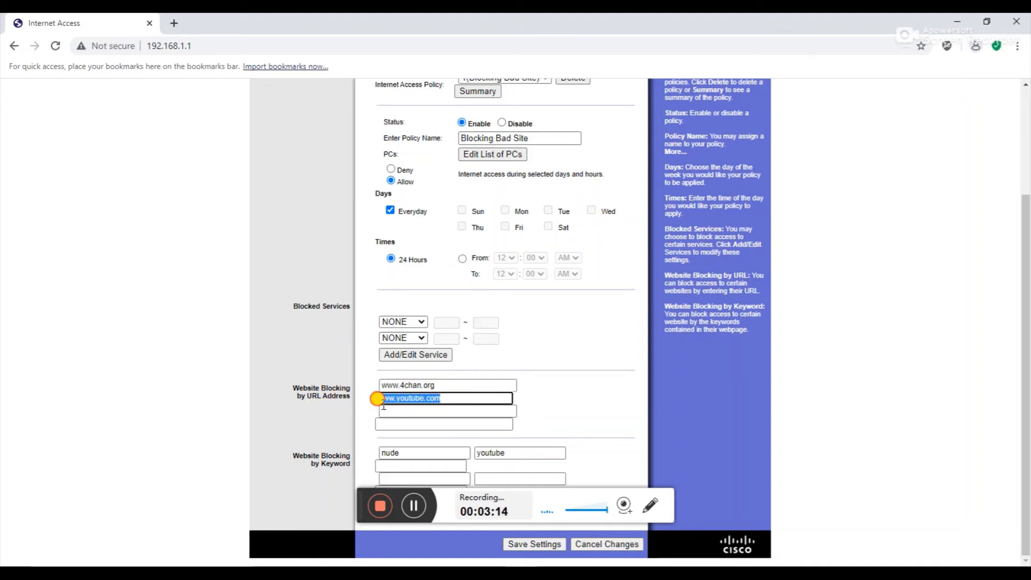
click(395, 398)
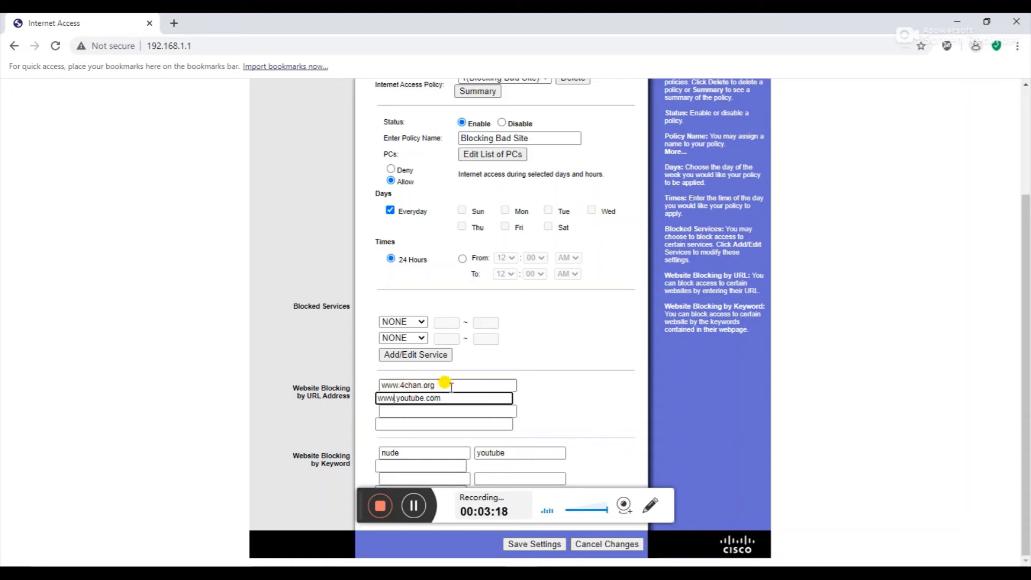
click(448, 412)
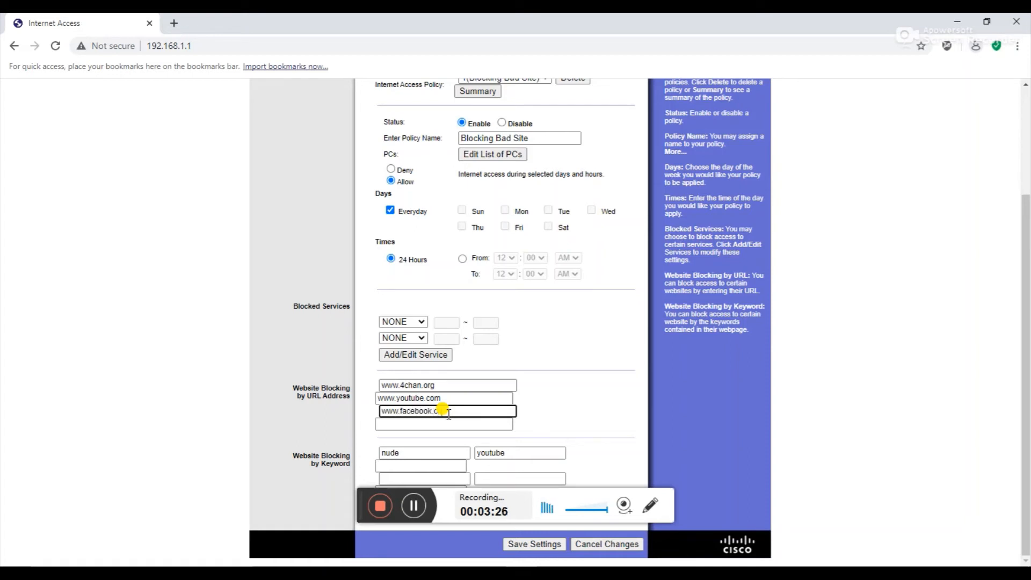
text(www.facebook.com)
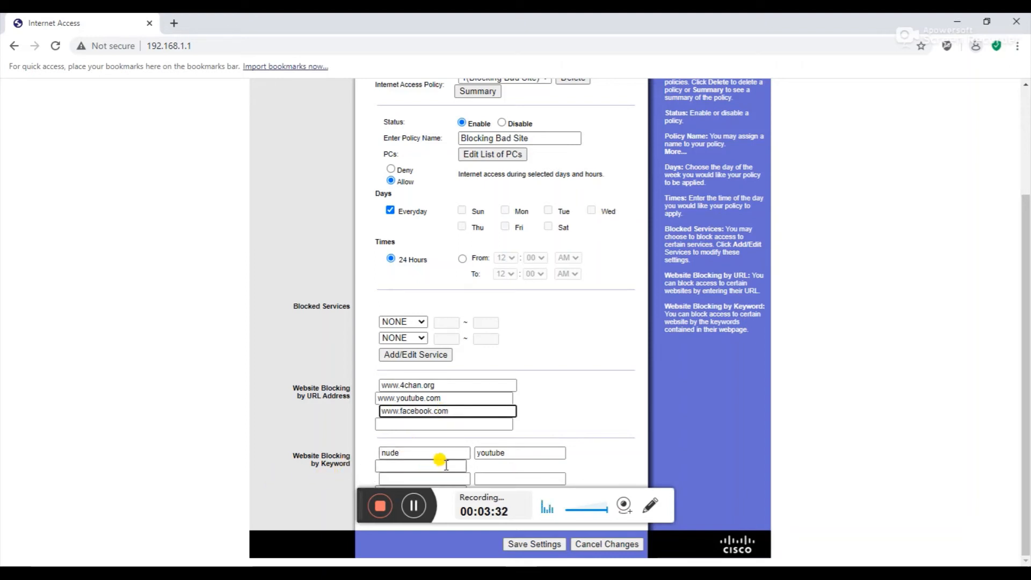
Add facebook as a blocked keyword in the empty slot below nude
click(508, 453)
click(412, 463)
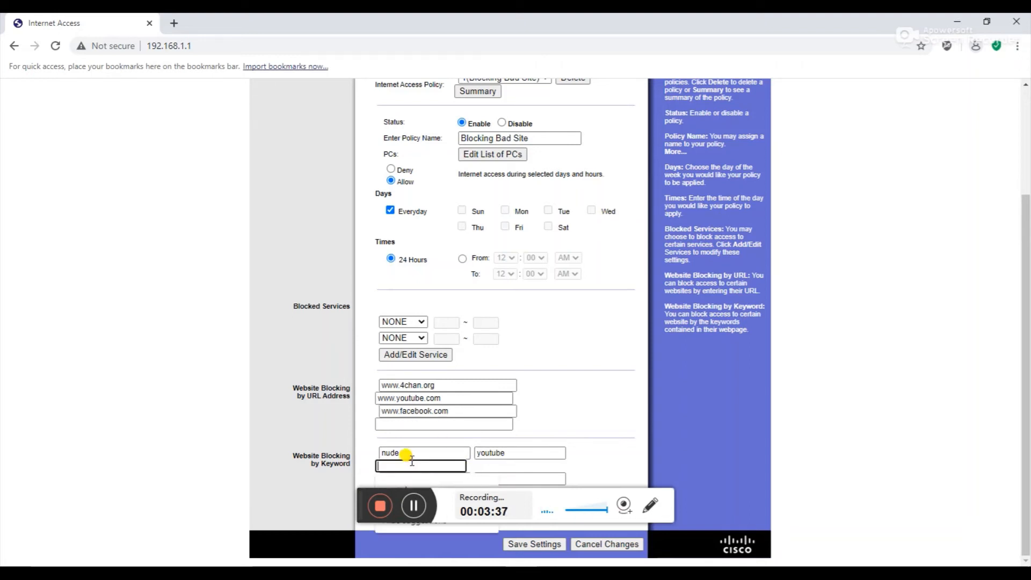
text(facebook)
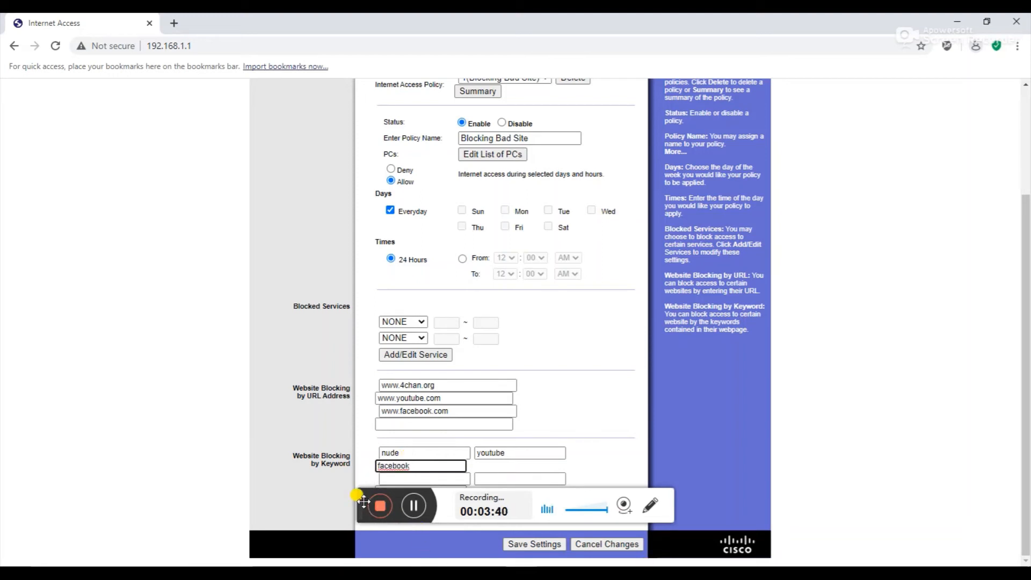
drag(363, 501, 677, 478)
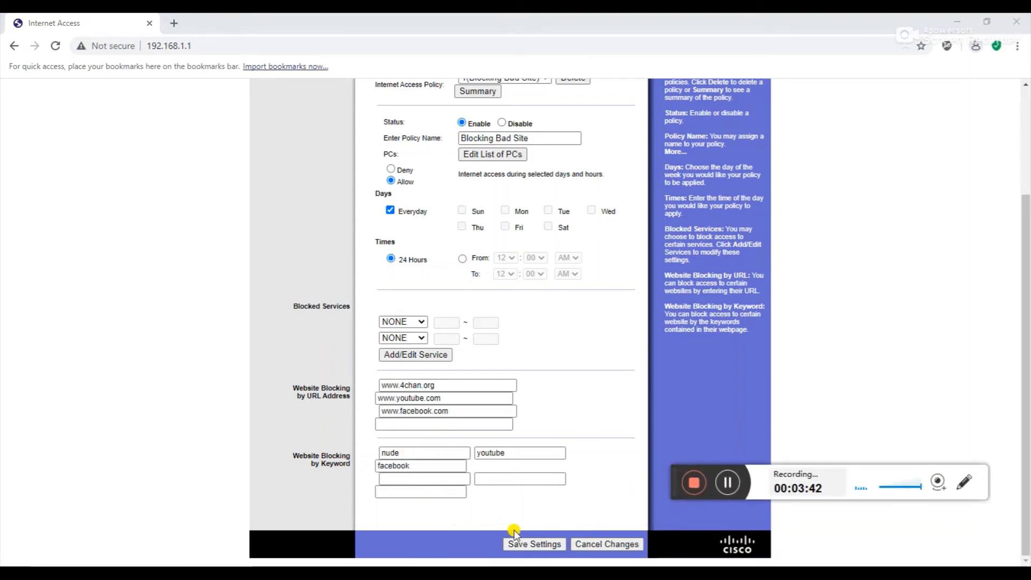
Save the updated access restriction policy, acknowledge the success message, and switch to Microsoft Edge
click(524, 545)
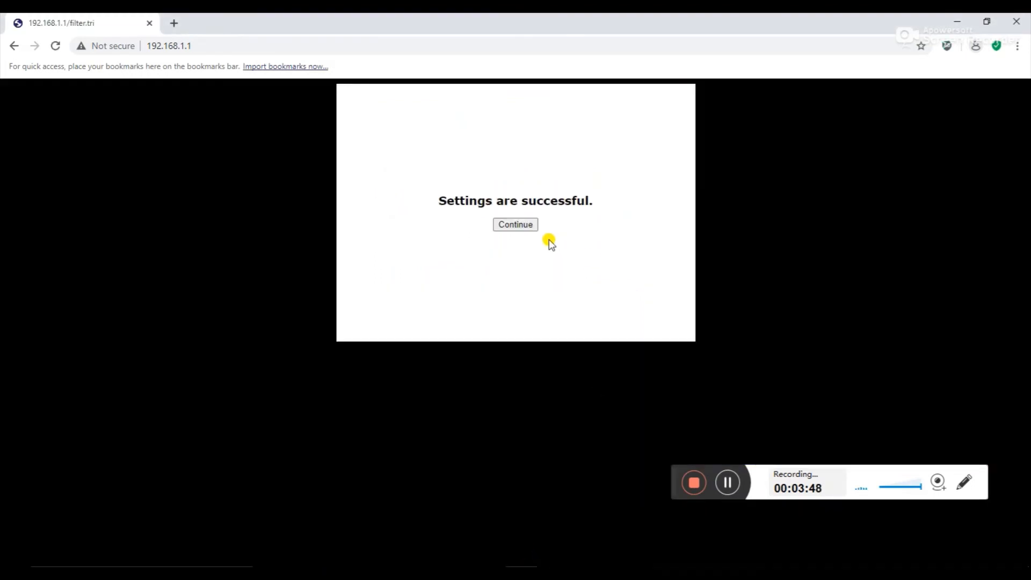
click(530, 225)
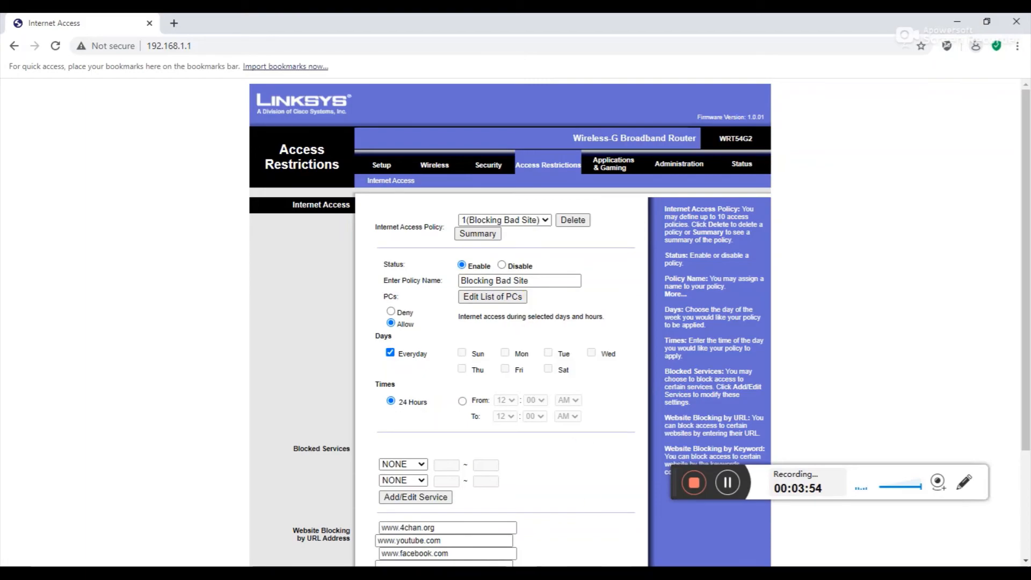
click(307, 573)
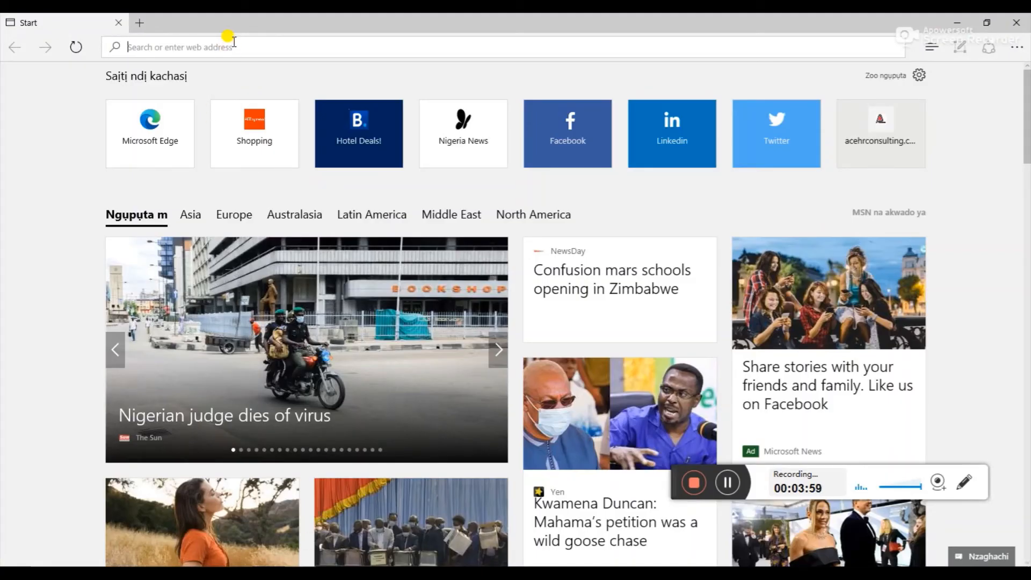
text(www)
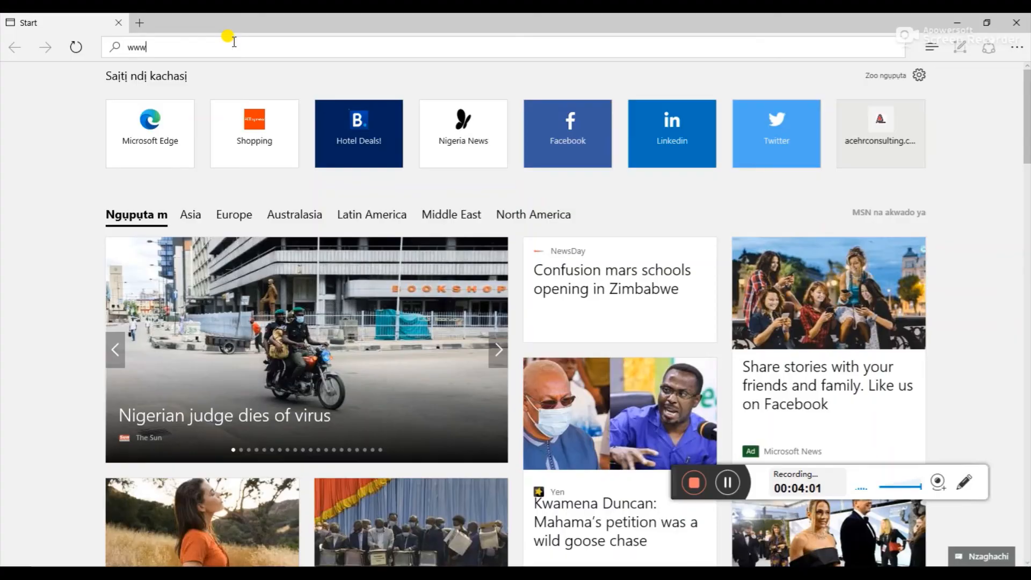
text(.4c)
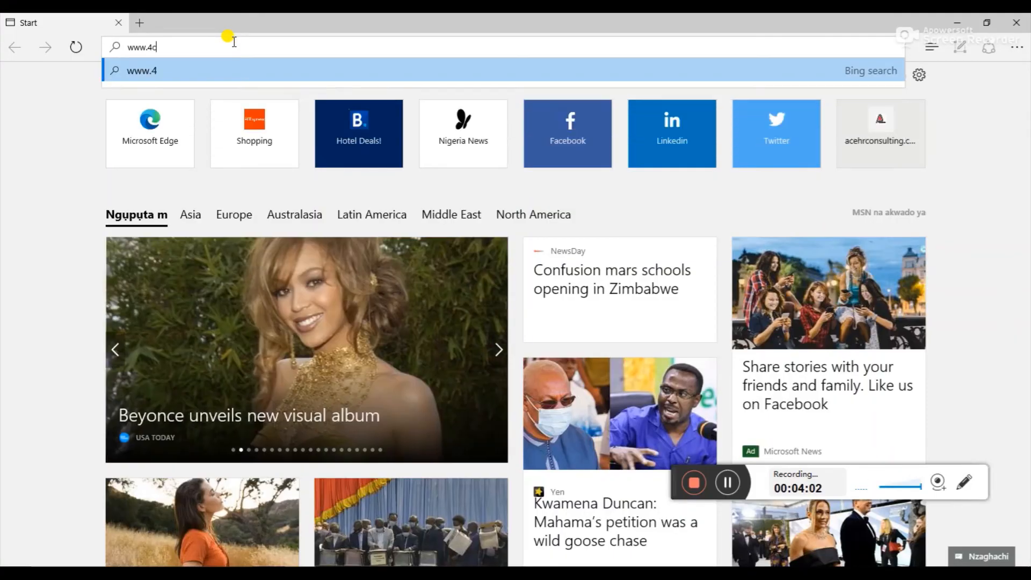
text(ha)
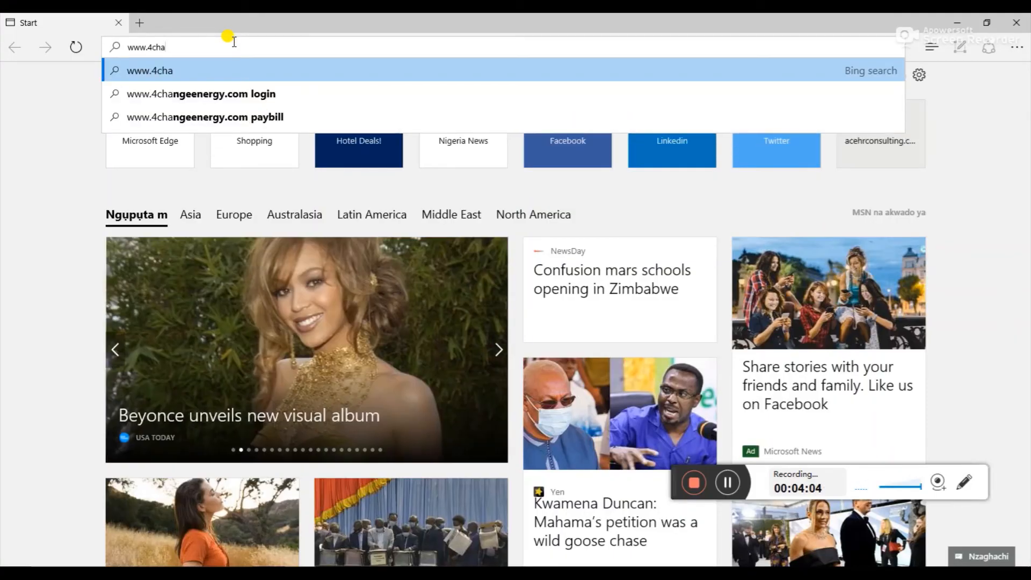
text(N)
key(BackSpace)
text(n.org)
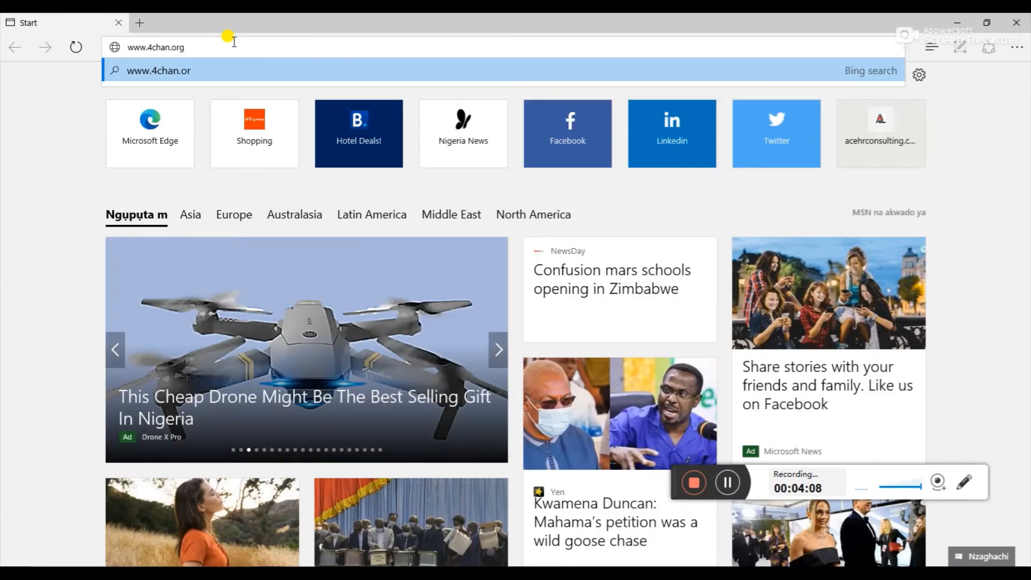
key(Return)
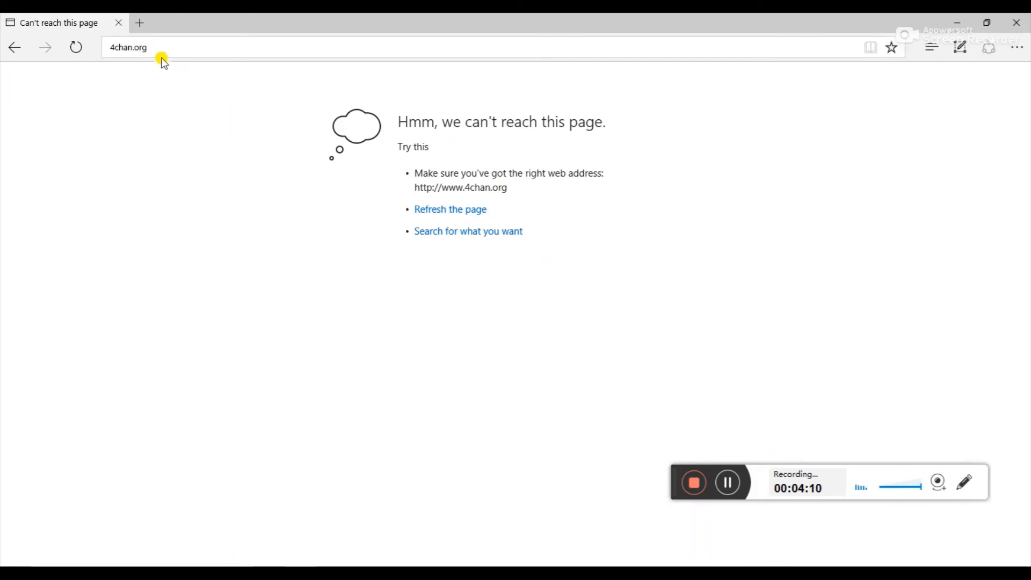
click(140, 23)
click(156, 46)
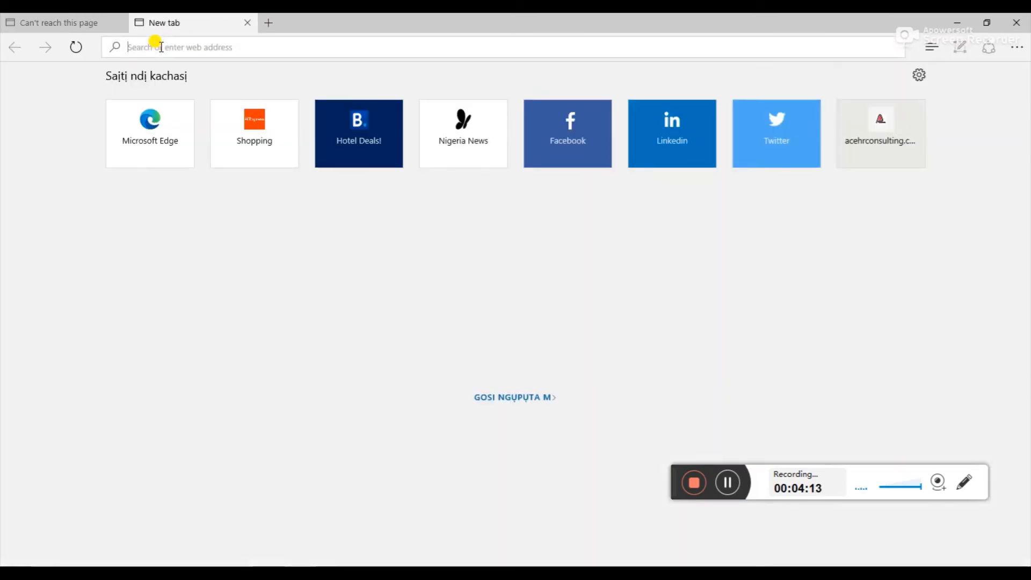
text(www.y)
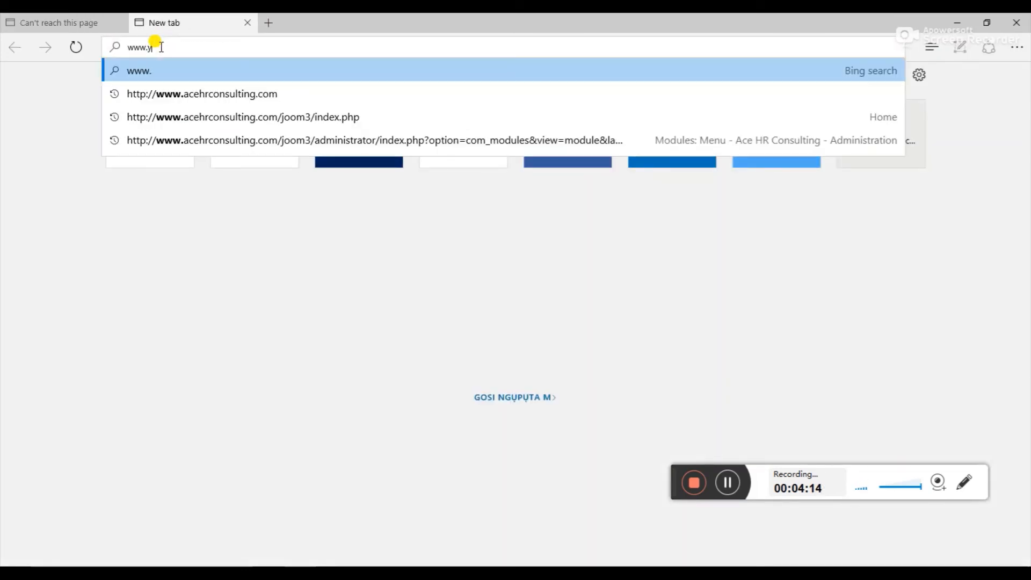
text(ouitube)
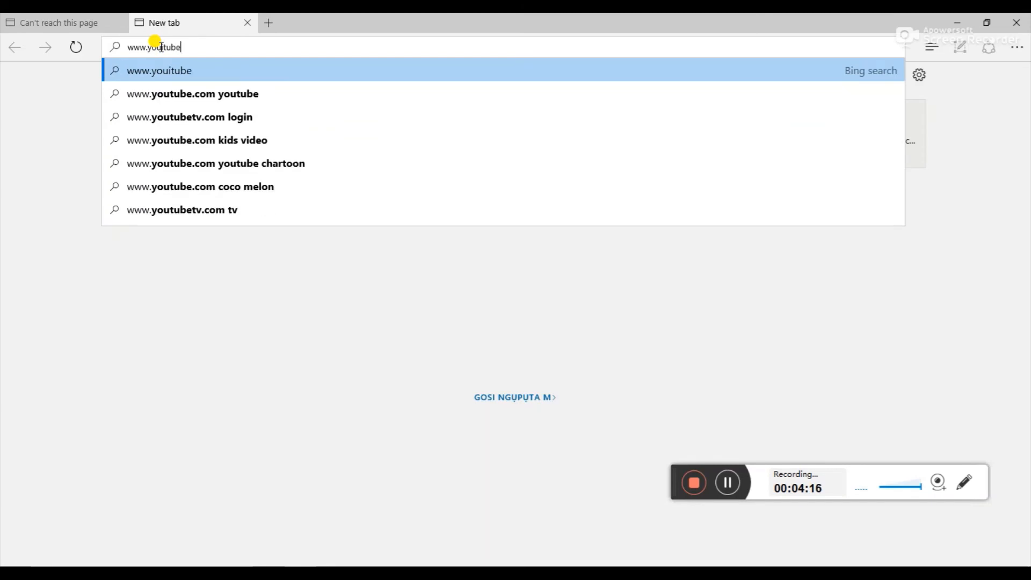
text(.com)
key(Return)
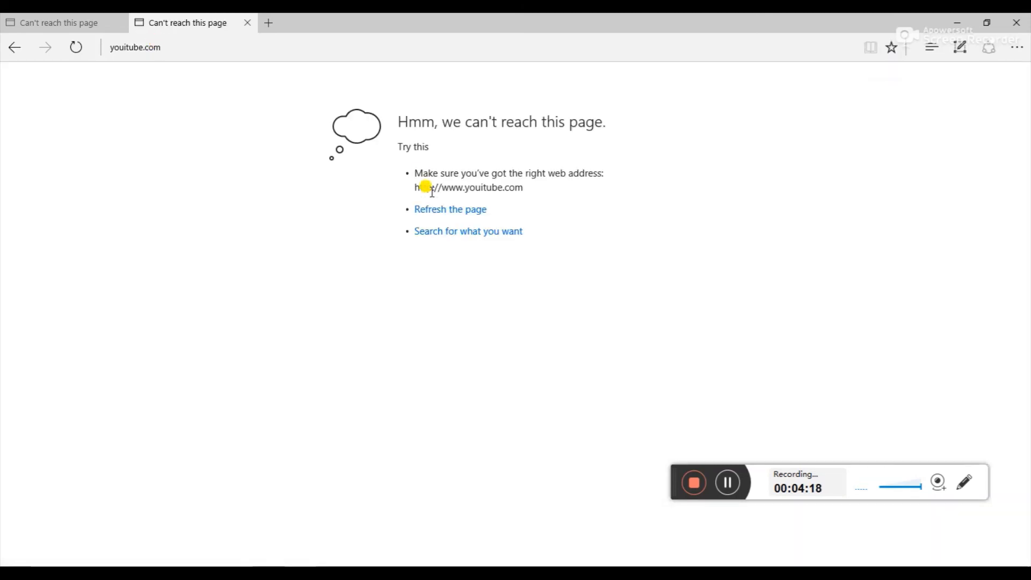
click(141, 43)
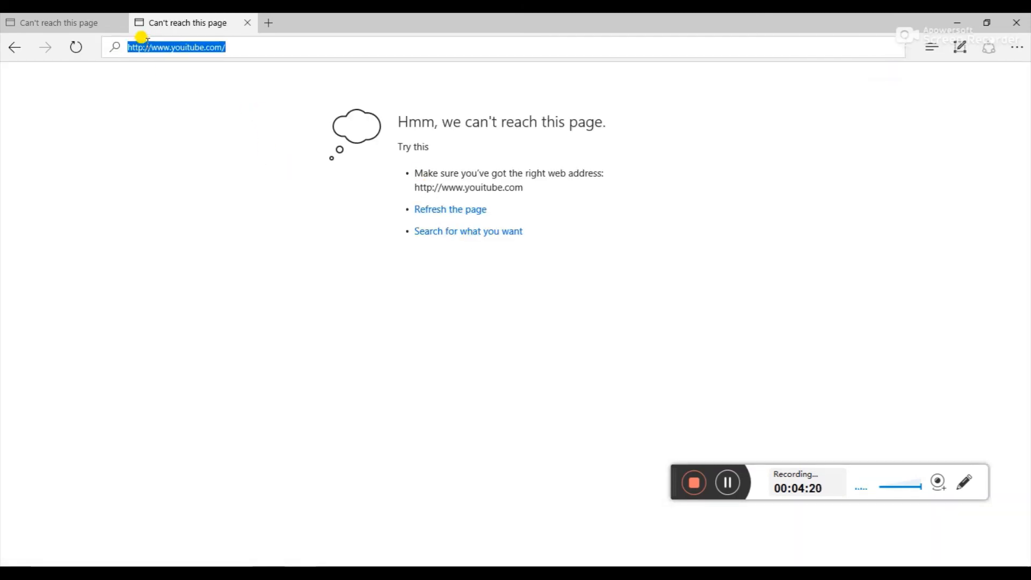
click(186, 45)
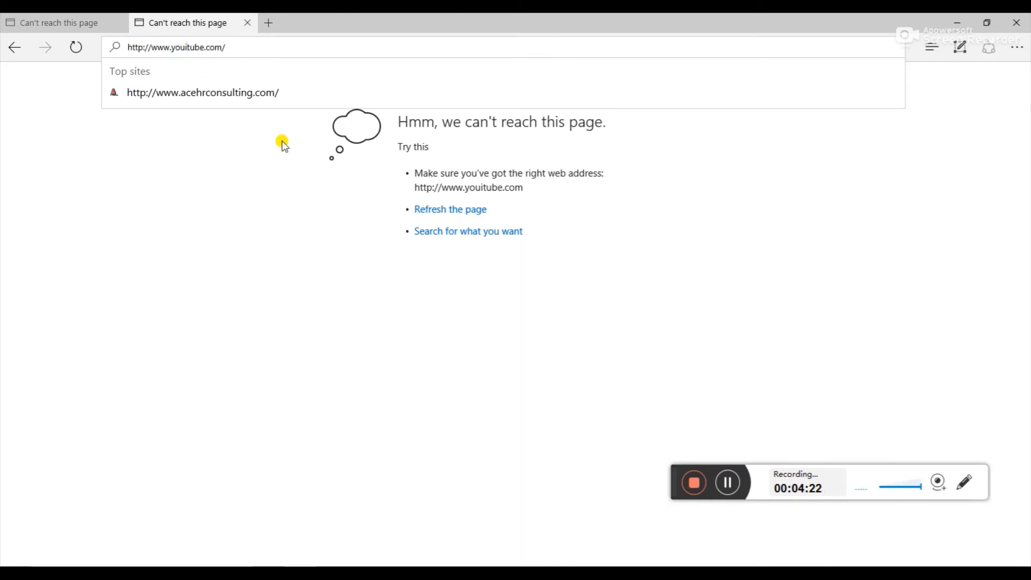
key(BackSpace)
key(Return)
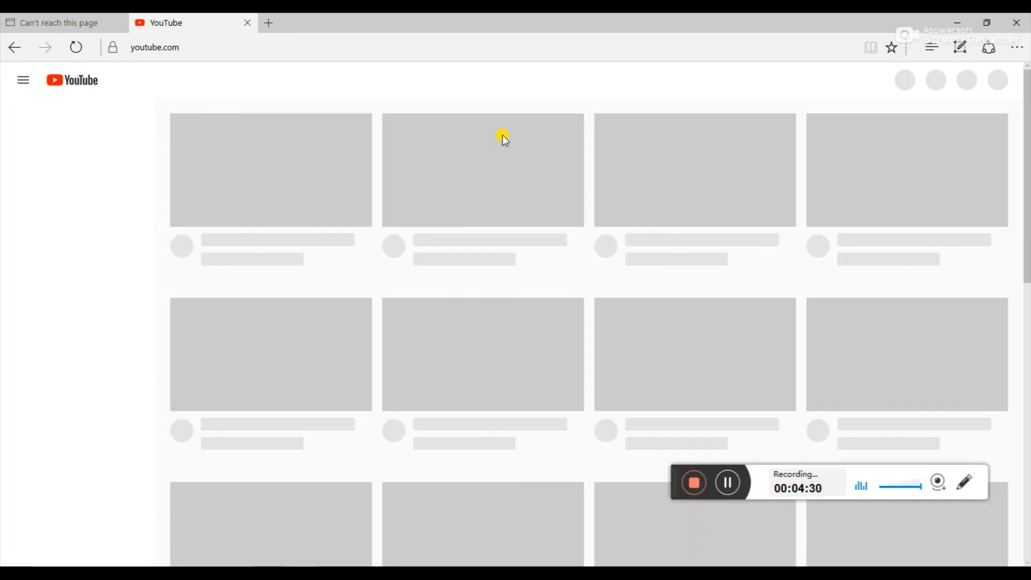
click(275, 47)
Open facebook.com in a new tab and switch the Facebook page to Español
key(ctrl+t)
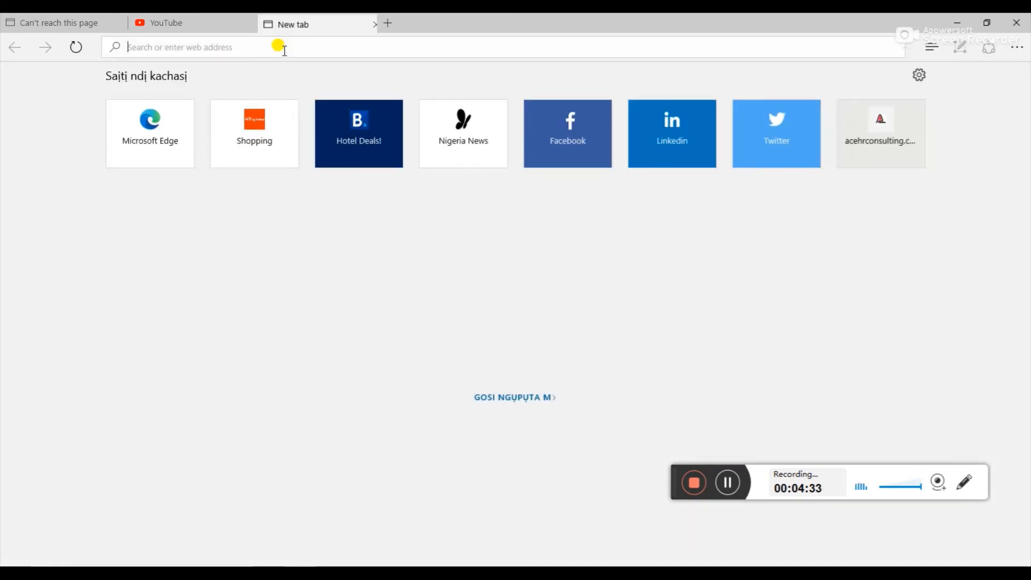
text(face)
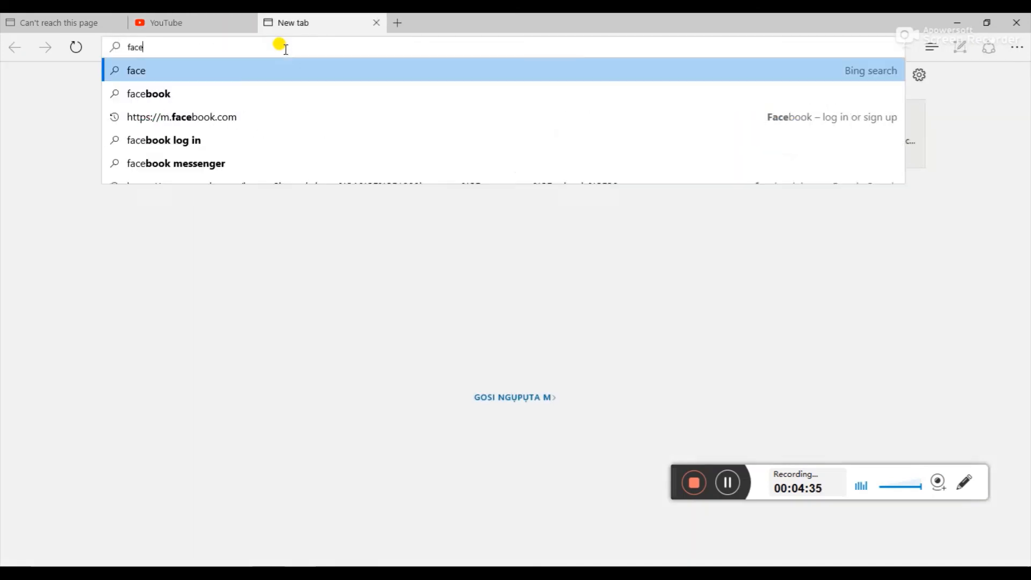
text(book.com)
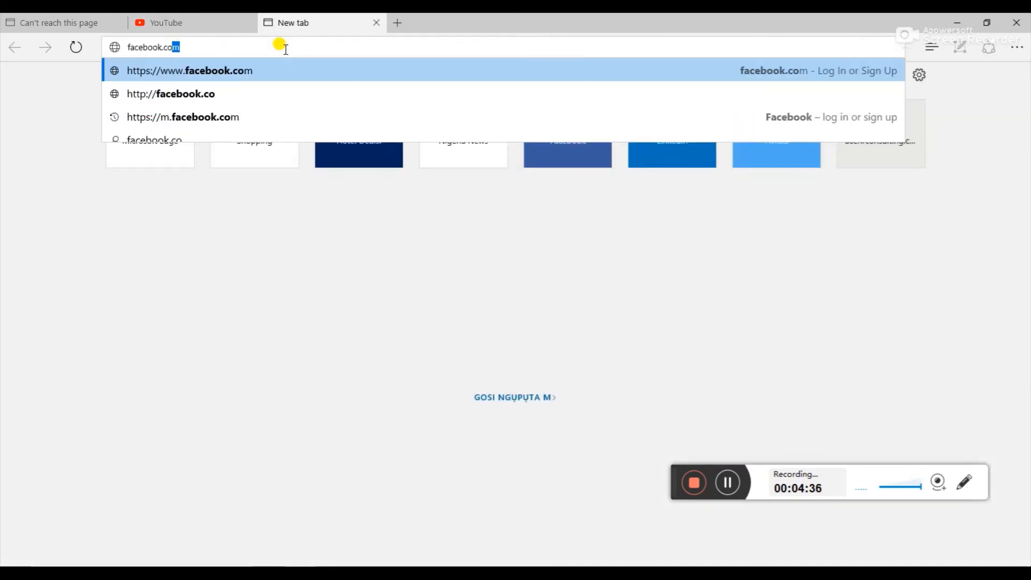
key(Return)
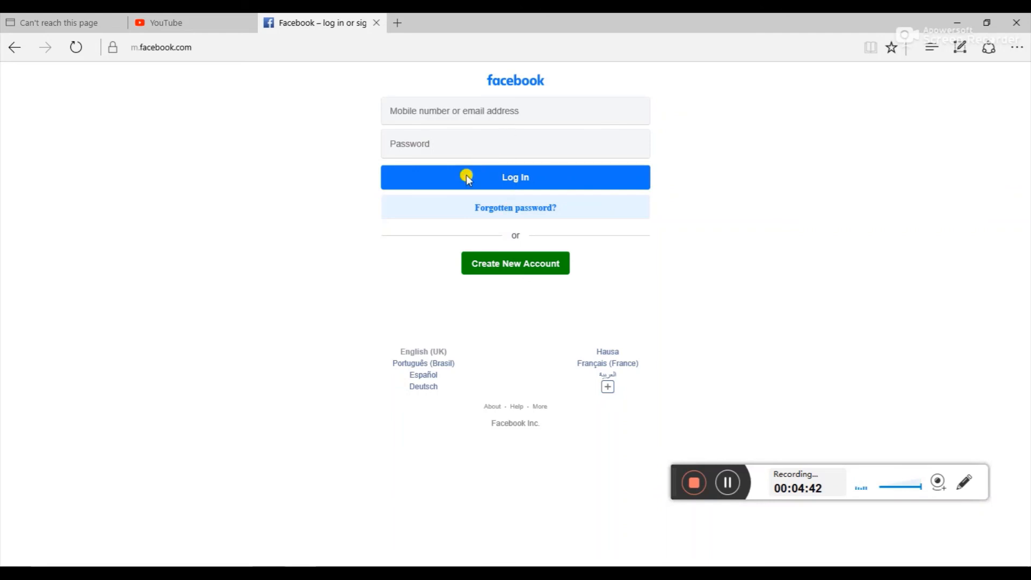
click(432, 383)
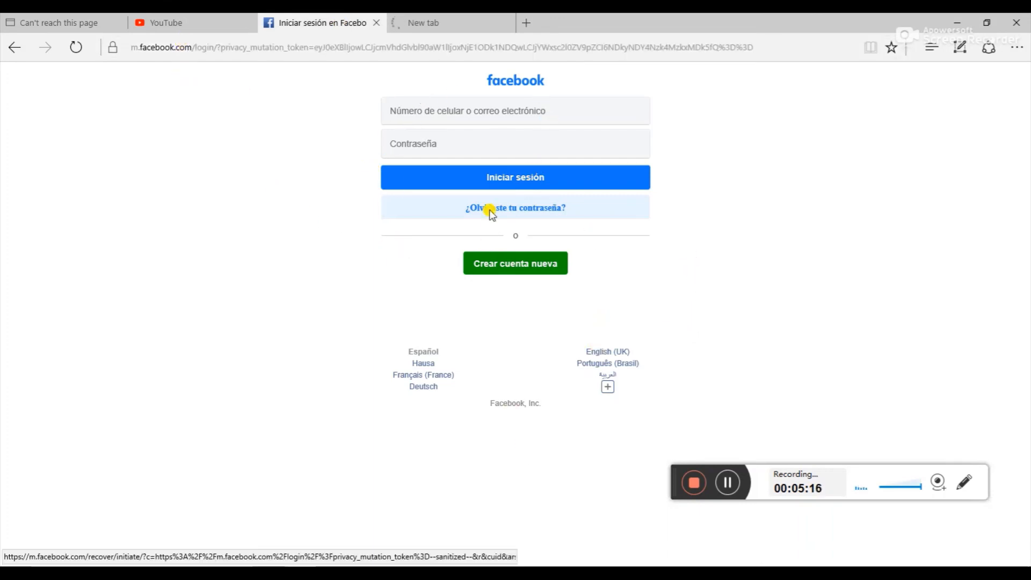
Open Facebook's password recovery page, then complete and reload 4chan.org to retest the block
click(505, 211)
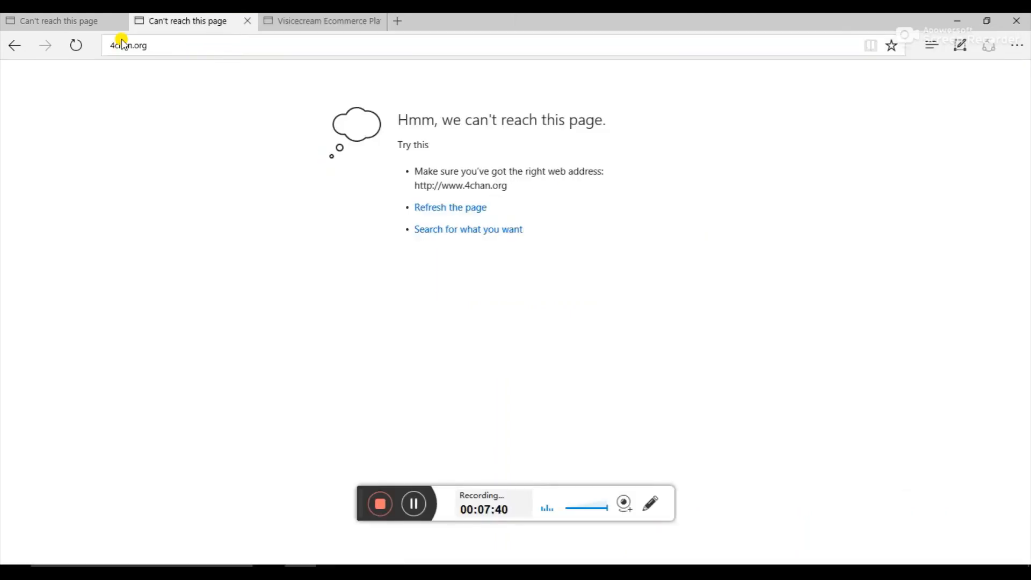
text(rg)
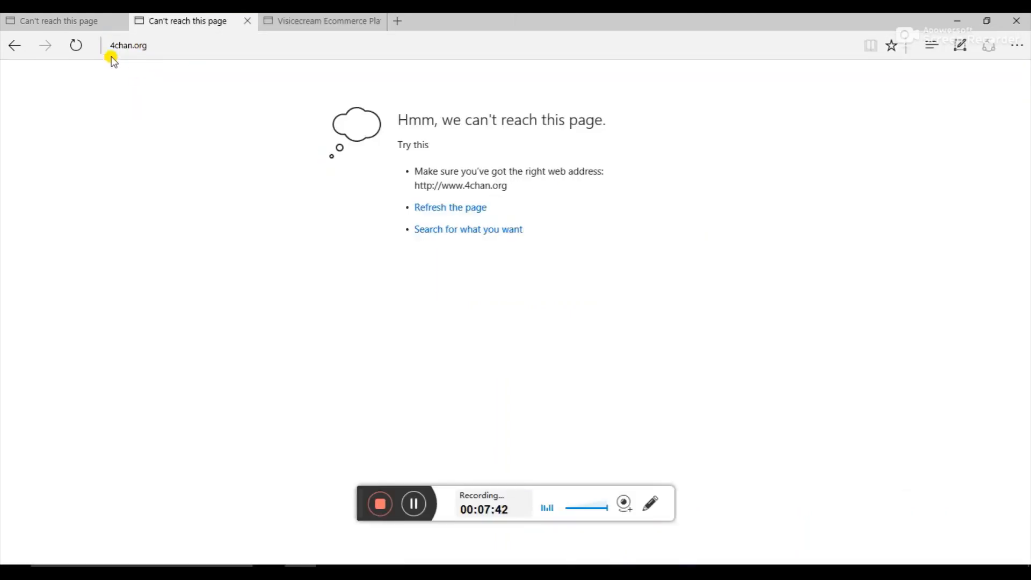
click(76, 47)
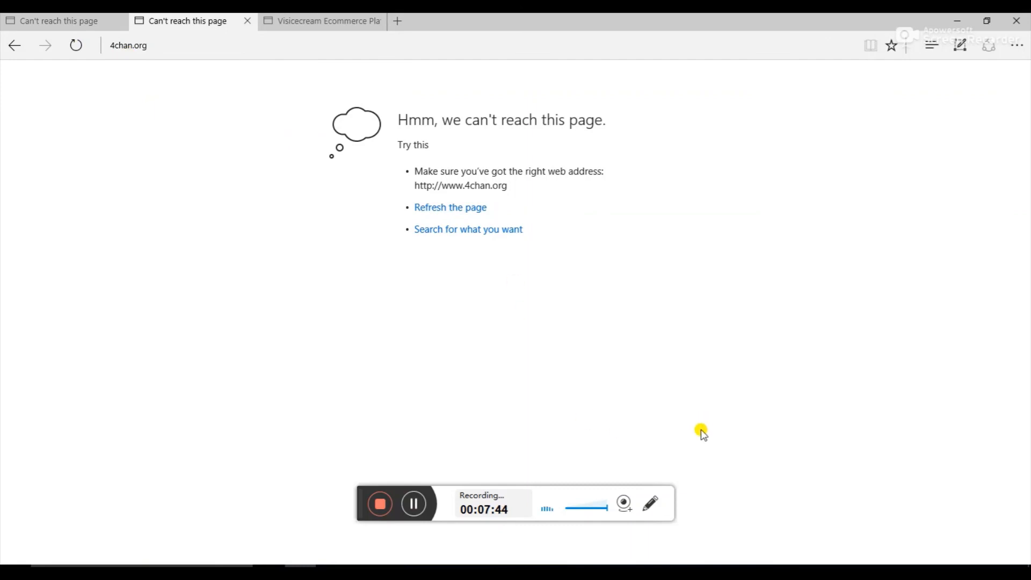